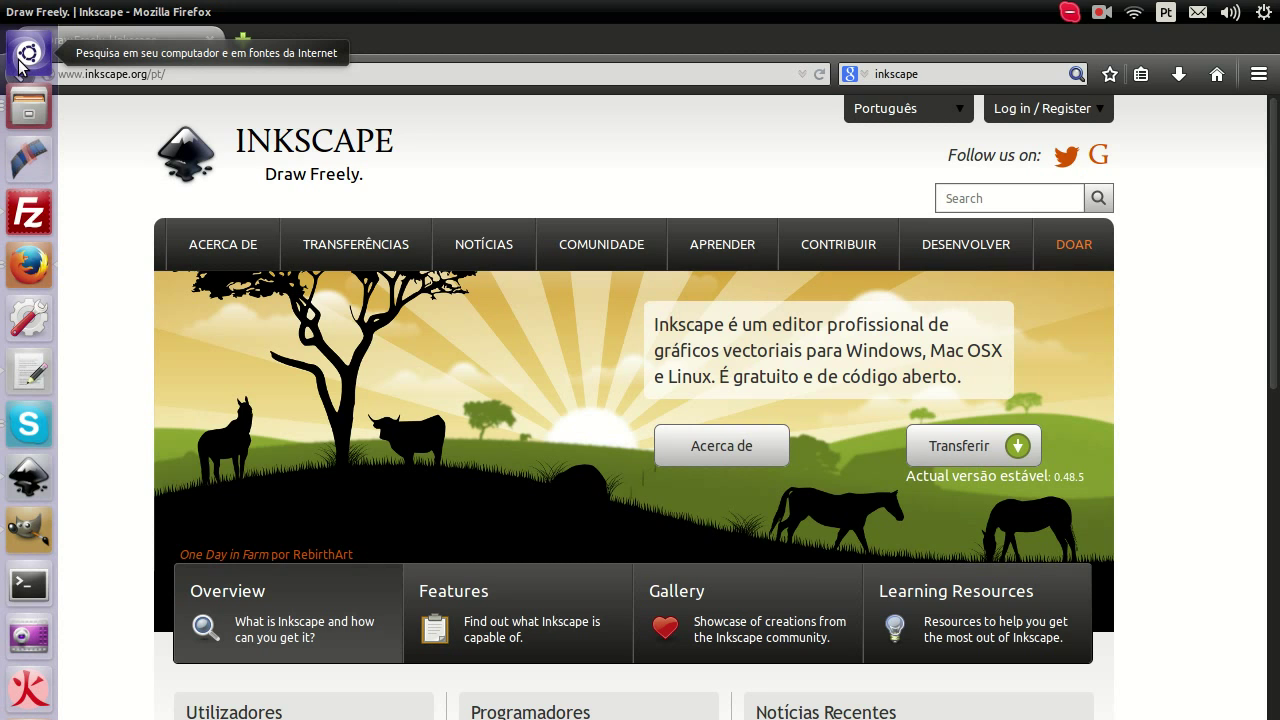
Launch Ubuntu Software Center by searching the Dash for 'central de programas'.
left_click(20, 64)
type("central de progr")
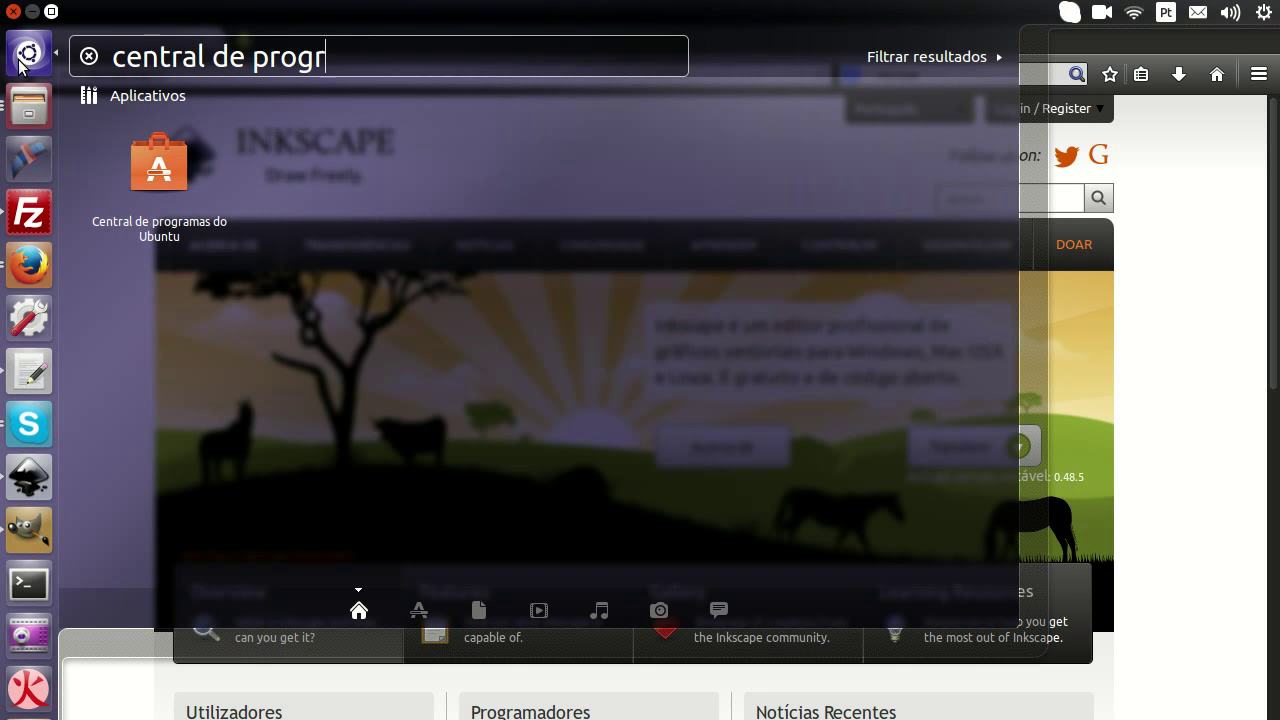
type("amas")
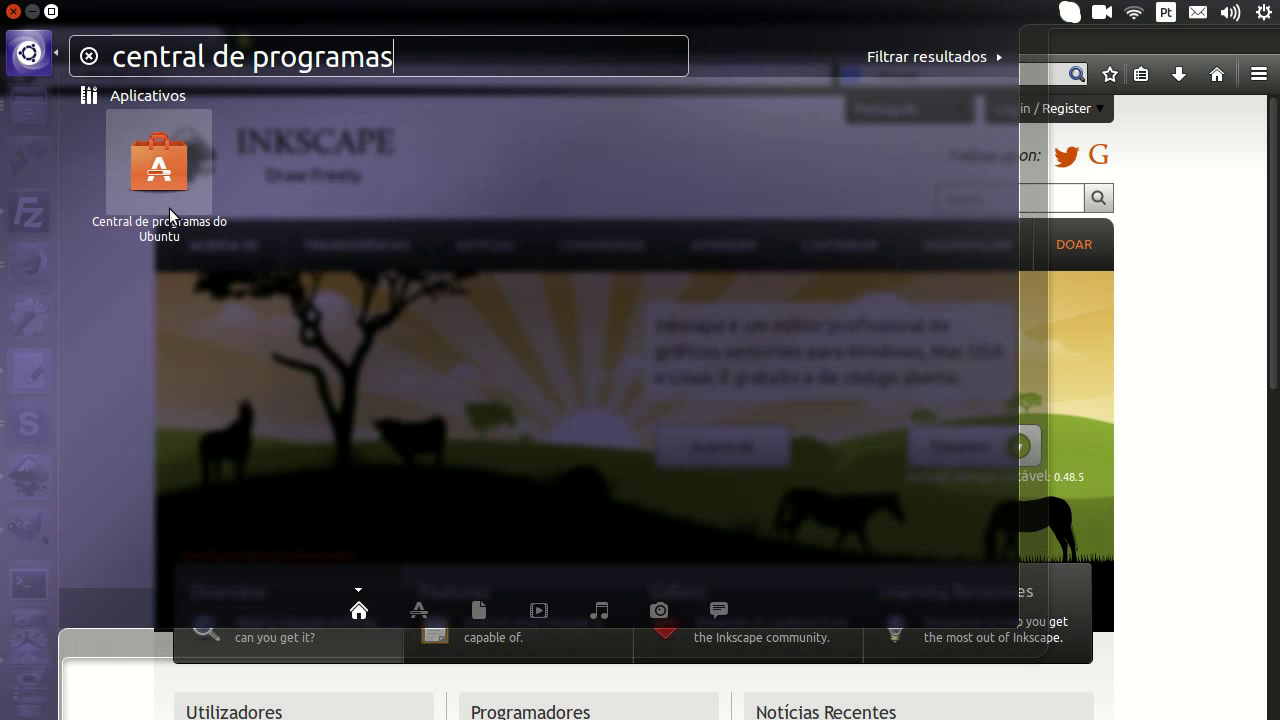
left_click(169, 208)
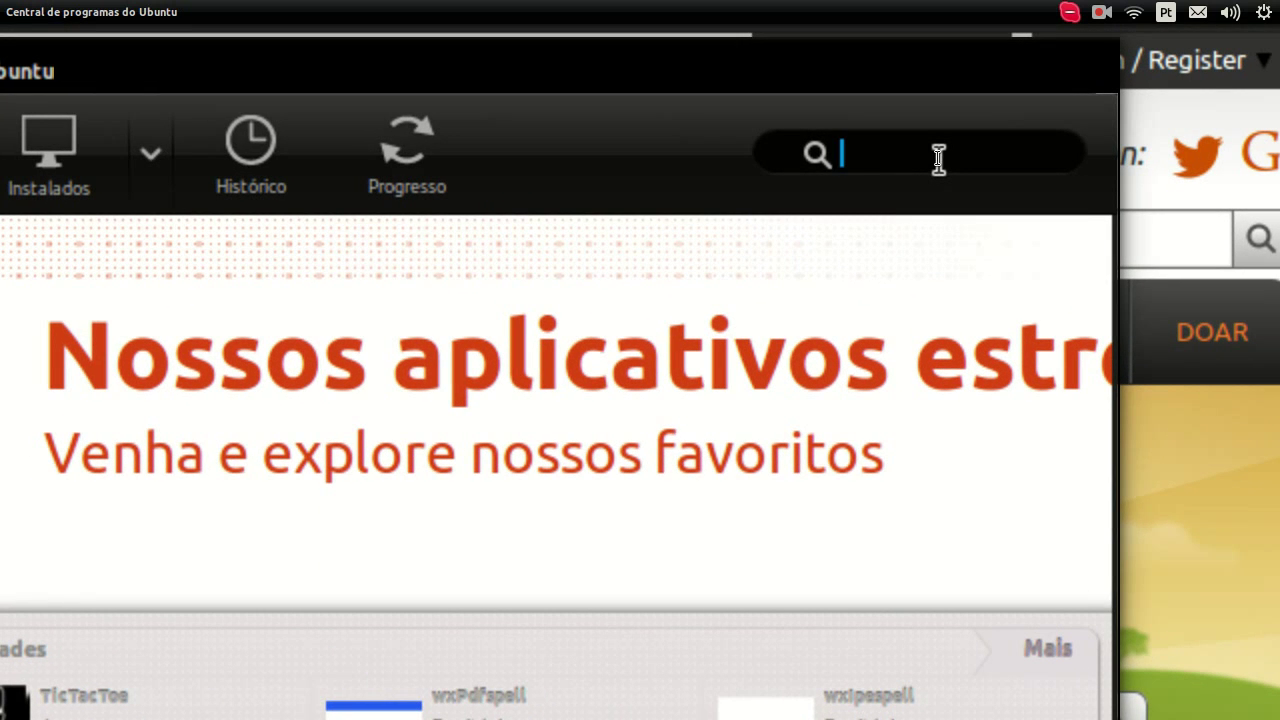
Search for 'inkscape' and open the Inkscape vector editor's details page.
type("inkscape")
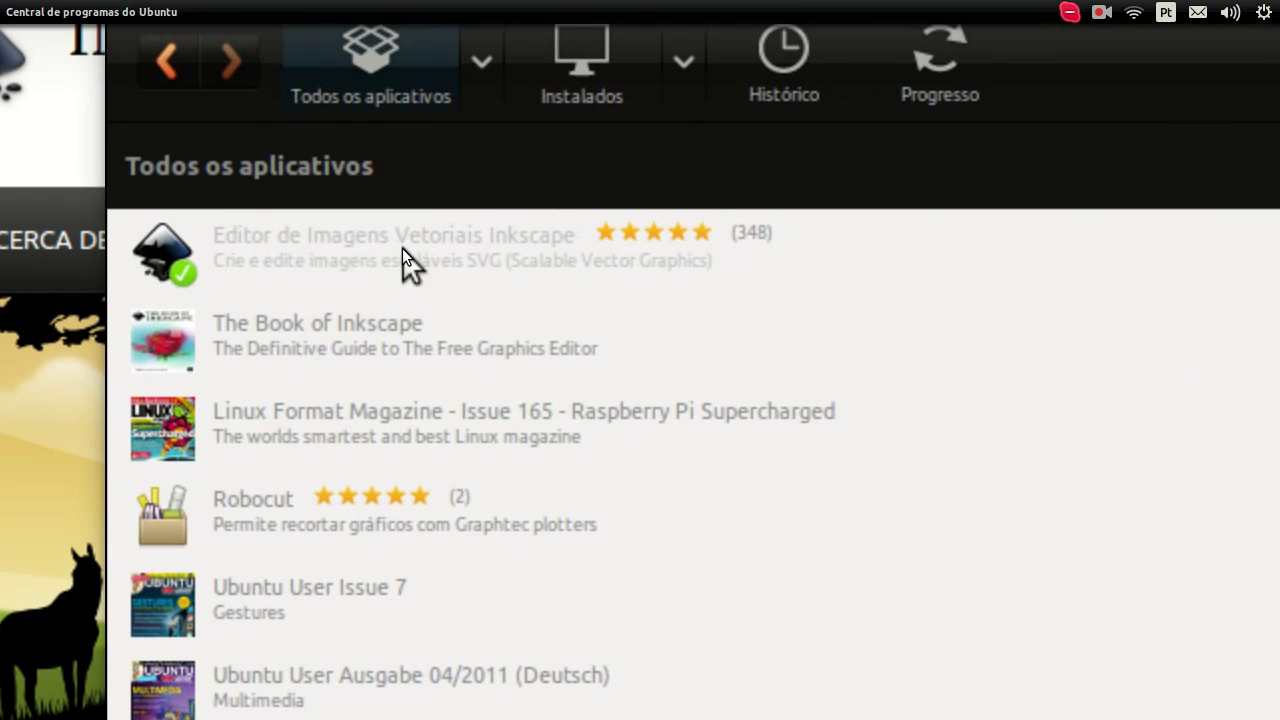
left_click(402, 248)
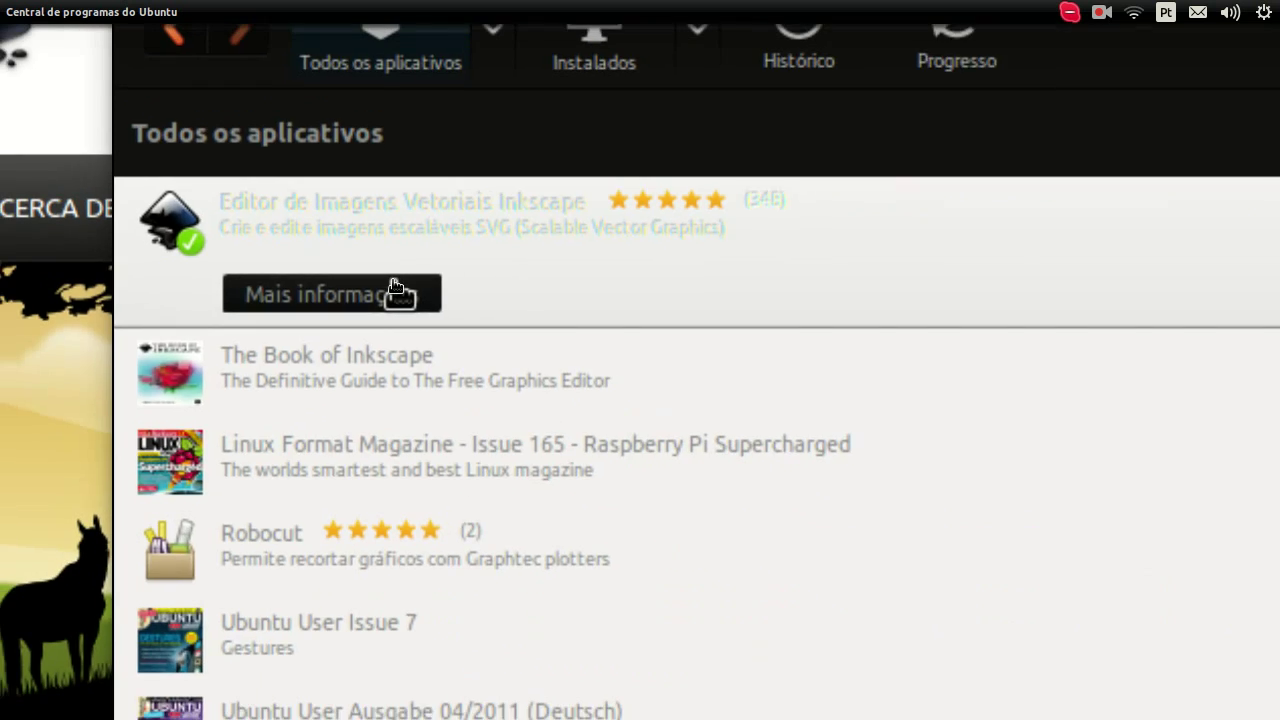
left_click(394, 288)
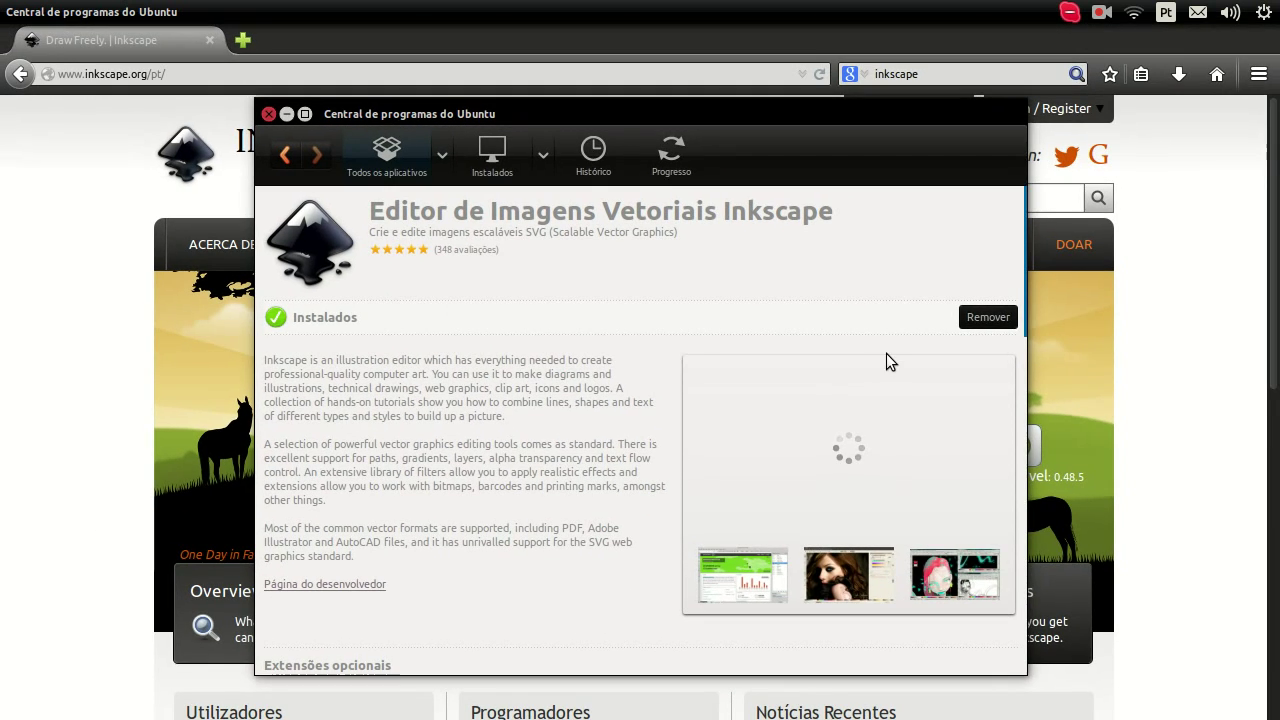
View the enlarged Inkscape screenshot, then close it and the Software Center.
scroll(477, 364, "down", 2)
scroll(476, 368, "down", 3)
scroll(475, 372, "up", 4)
scroll(475, 372, "up", 1)
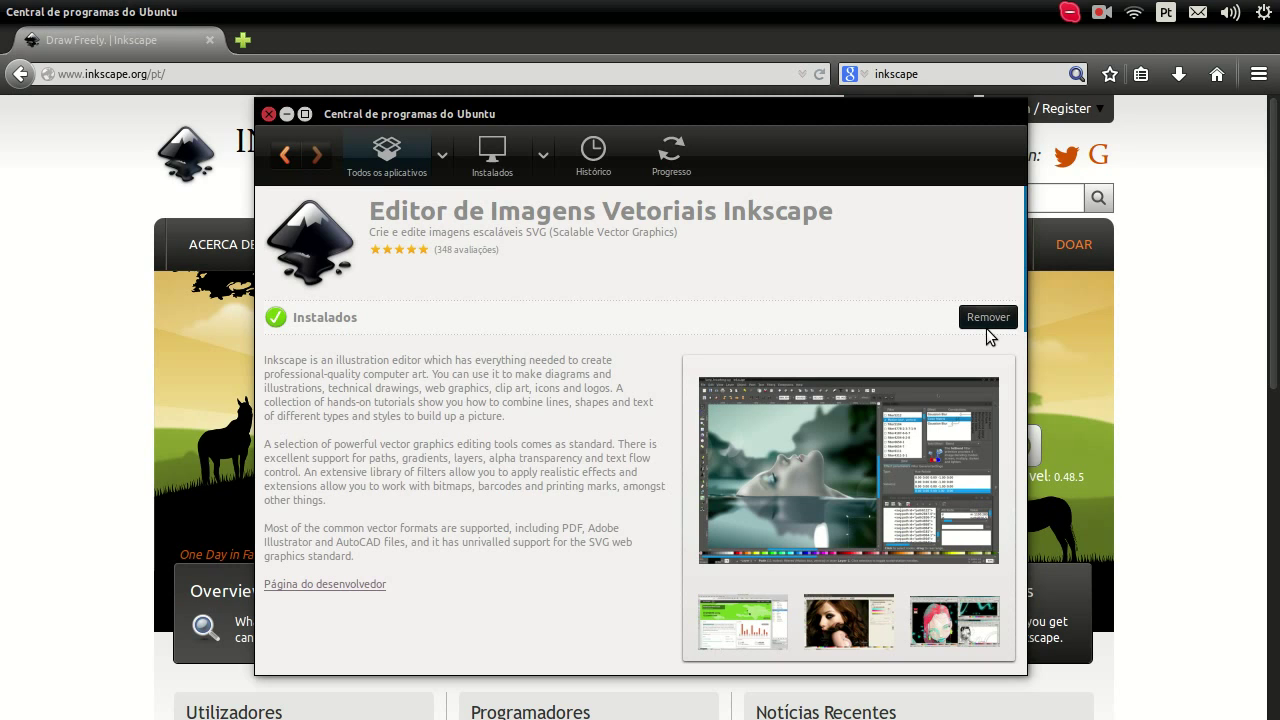
left_click(885, 480)
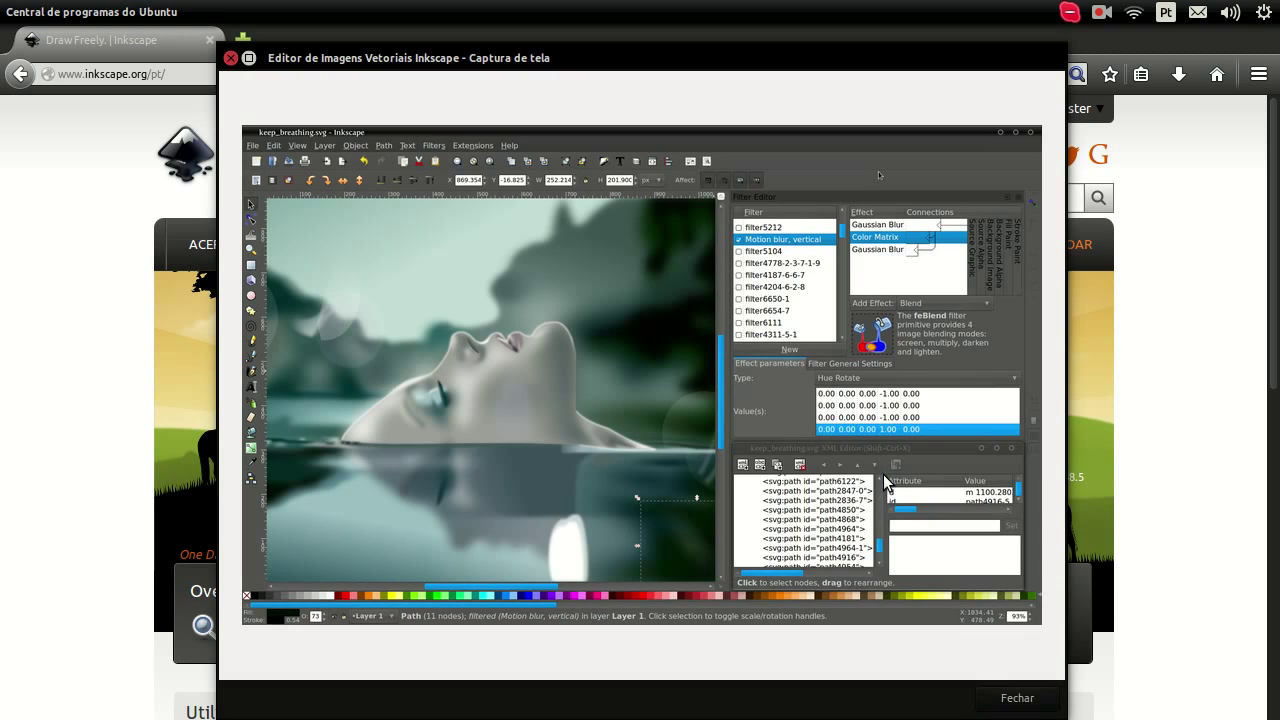
left_click(1017, 697)
left_click(268, 113)
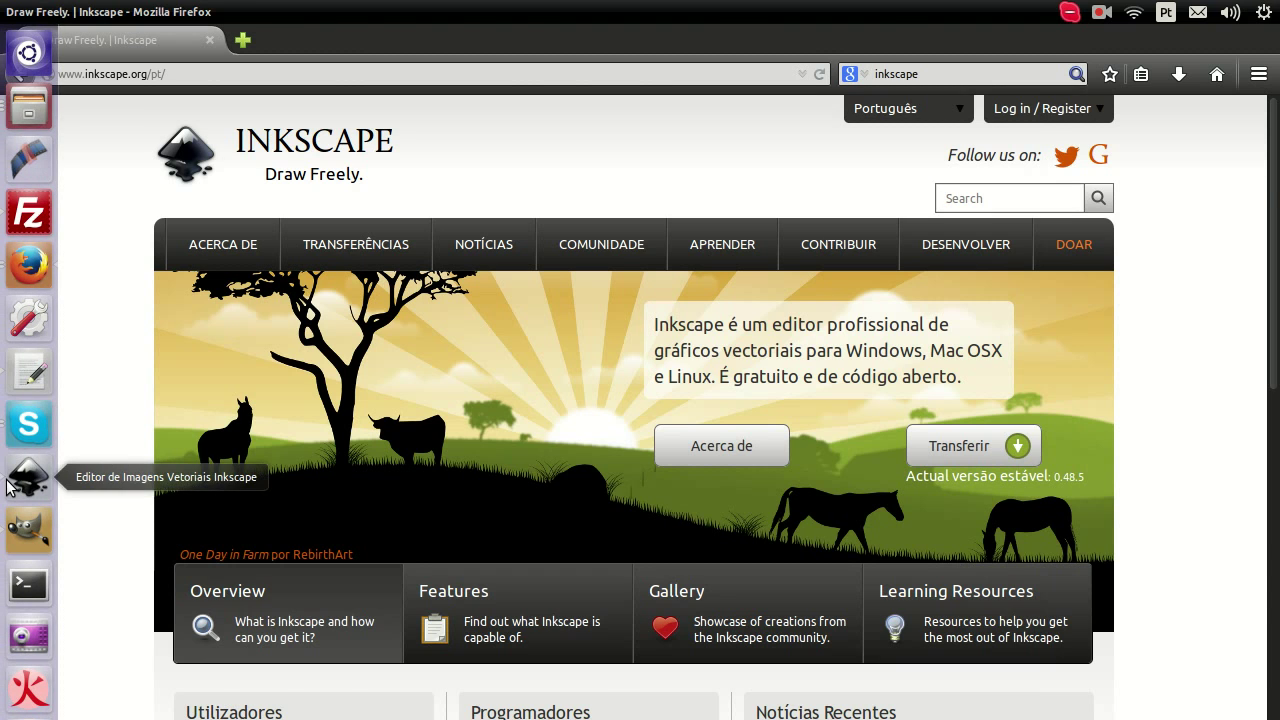
Launch Inkscape with the course cover artwork and browse the Arquivo, Editar and Camada menus.
left_click(28, 478)
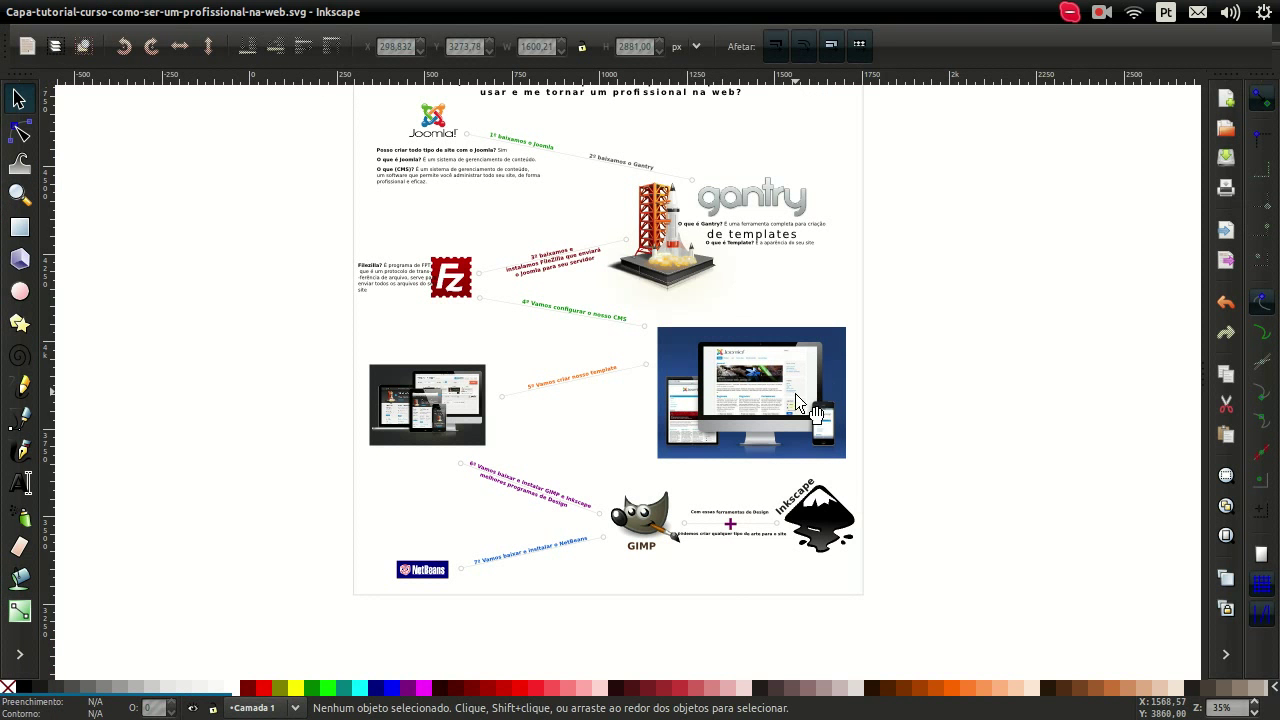
scroll(770, 432, "up", 2)
scroll(765, 425, "up", 2)
scroll(700, 350, "down", 4)
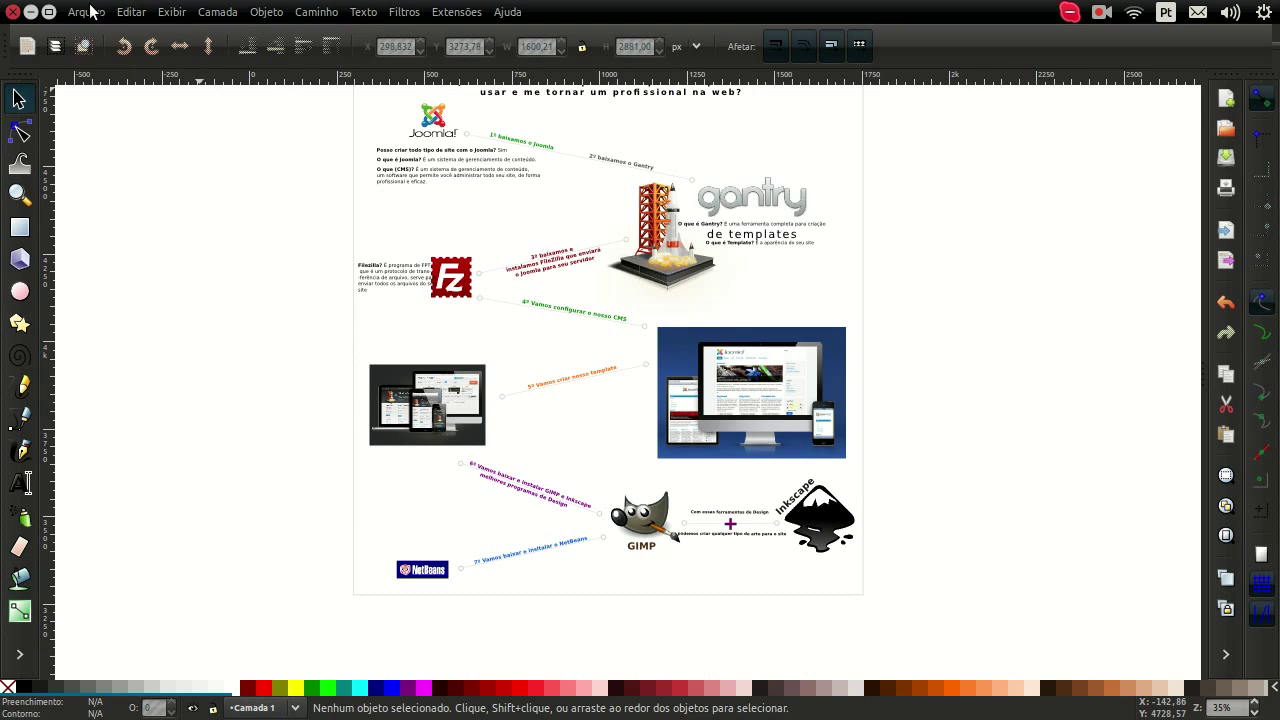
left_click(86, 11)
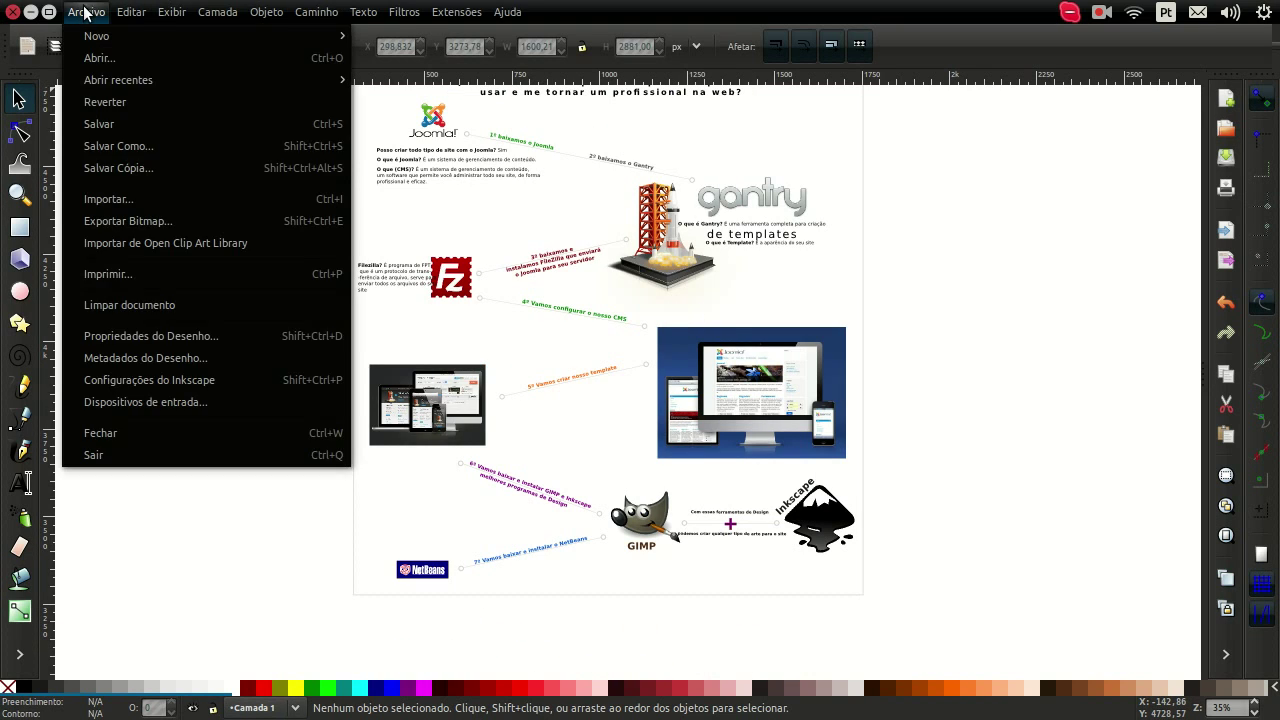
mouse_move(217, 11)
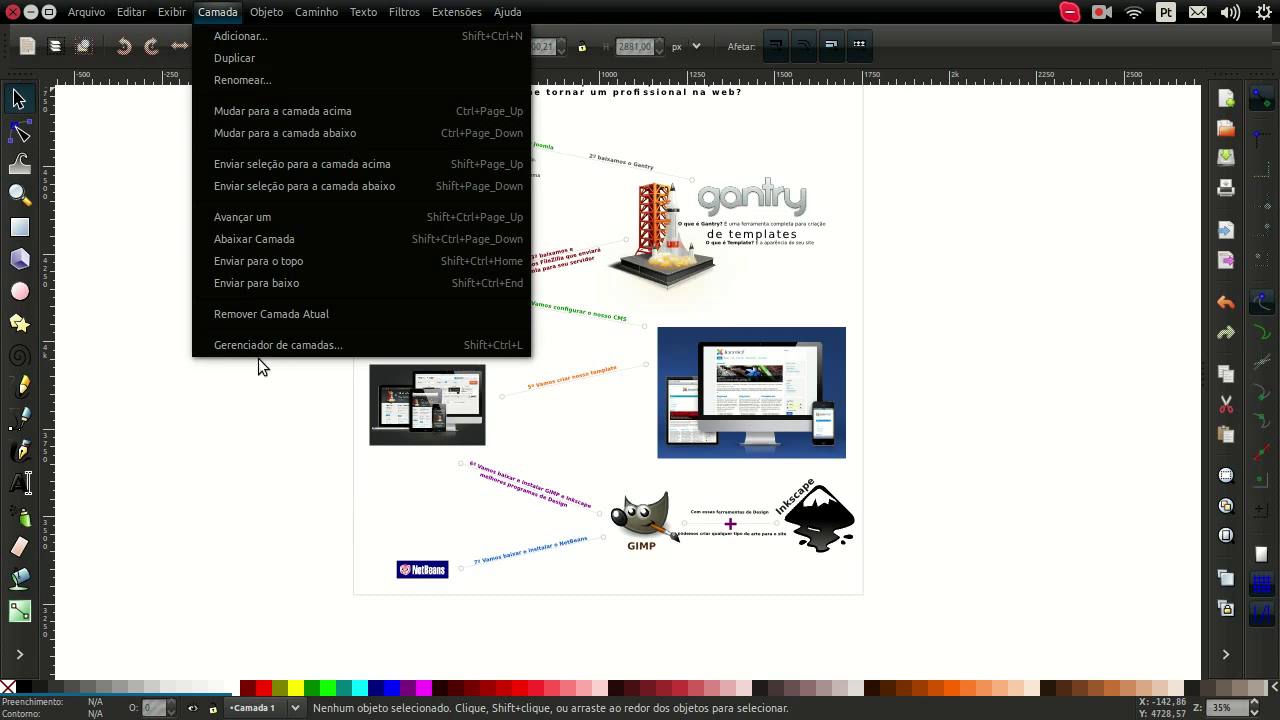
left_click(258, 412)
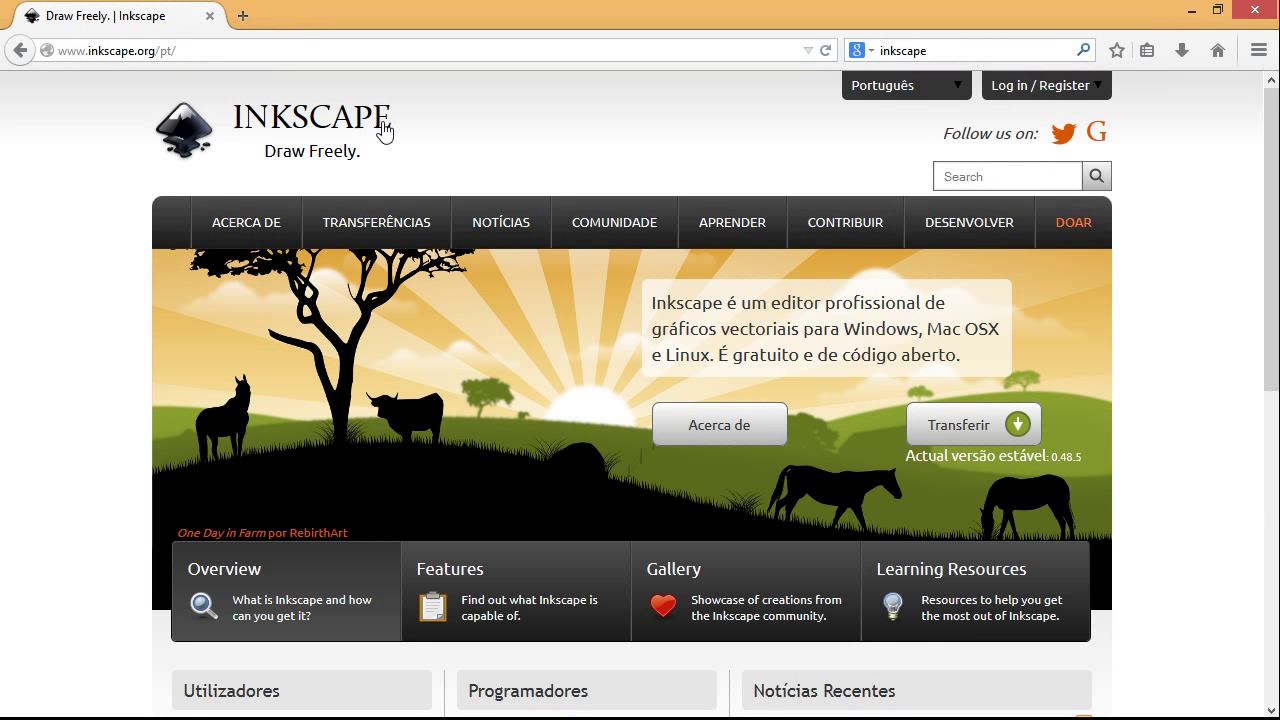
mouse_move(377, 222)
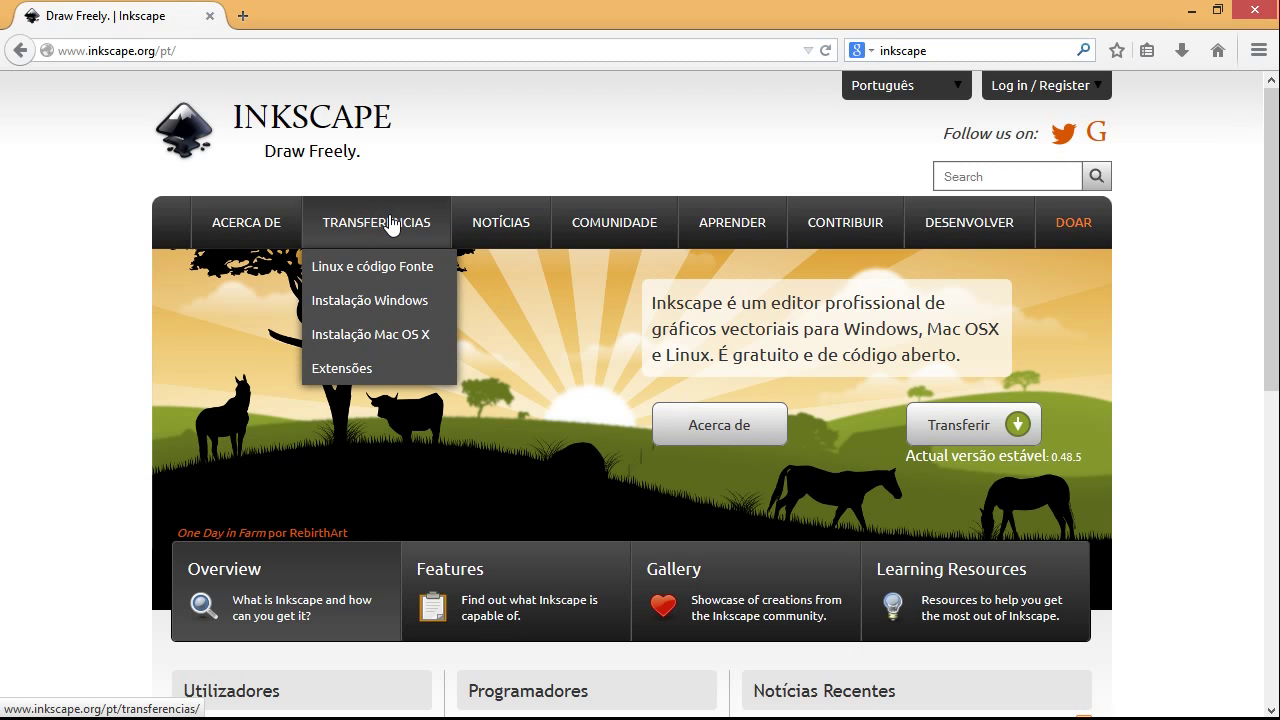
Go to the Instalação Windows page and scroll to the 0.48.5 download links.
left_click(357, 311)
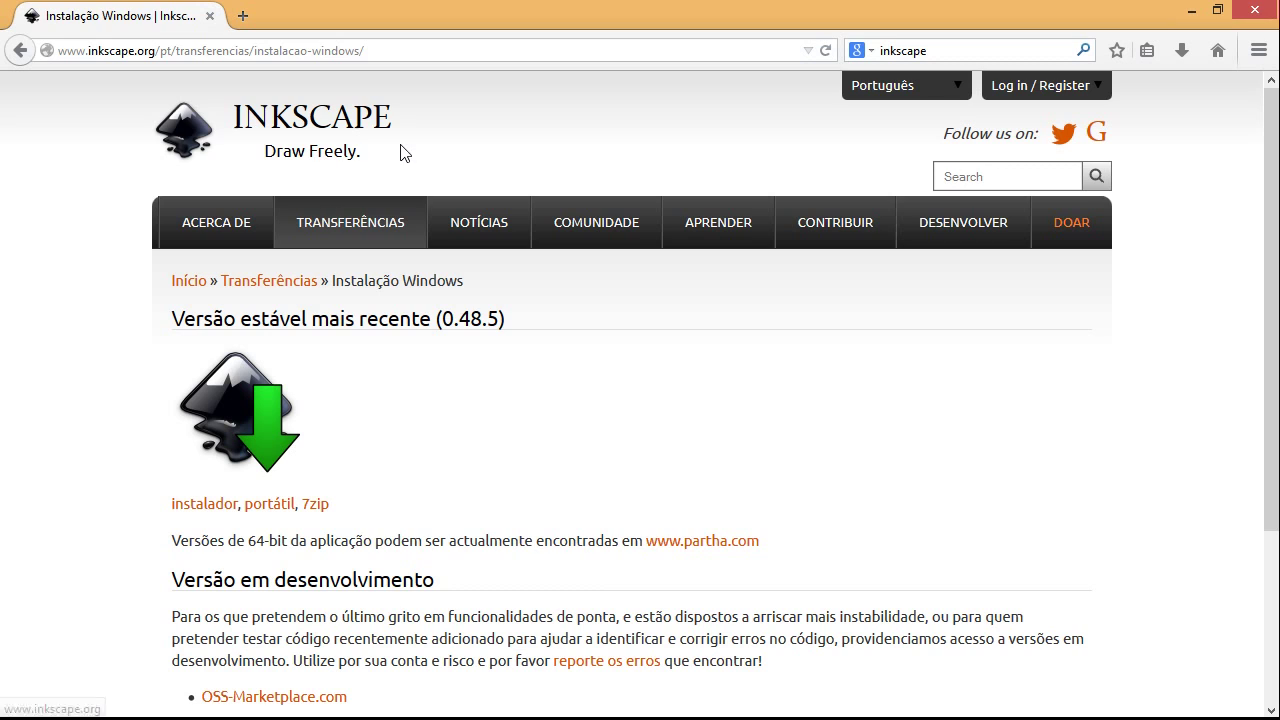
scroll(99, 270, "down", 5)
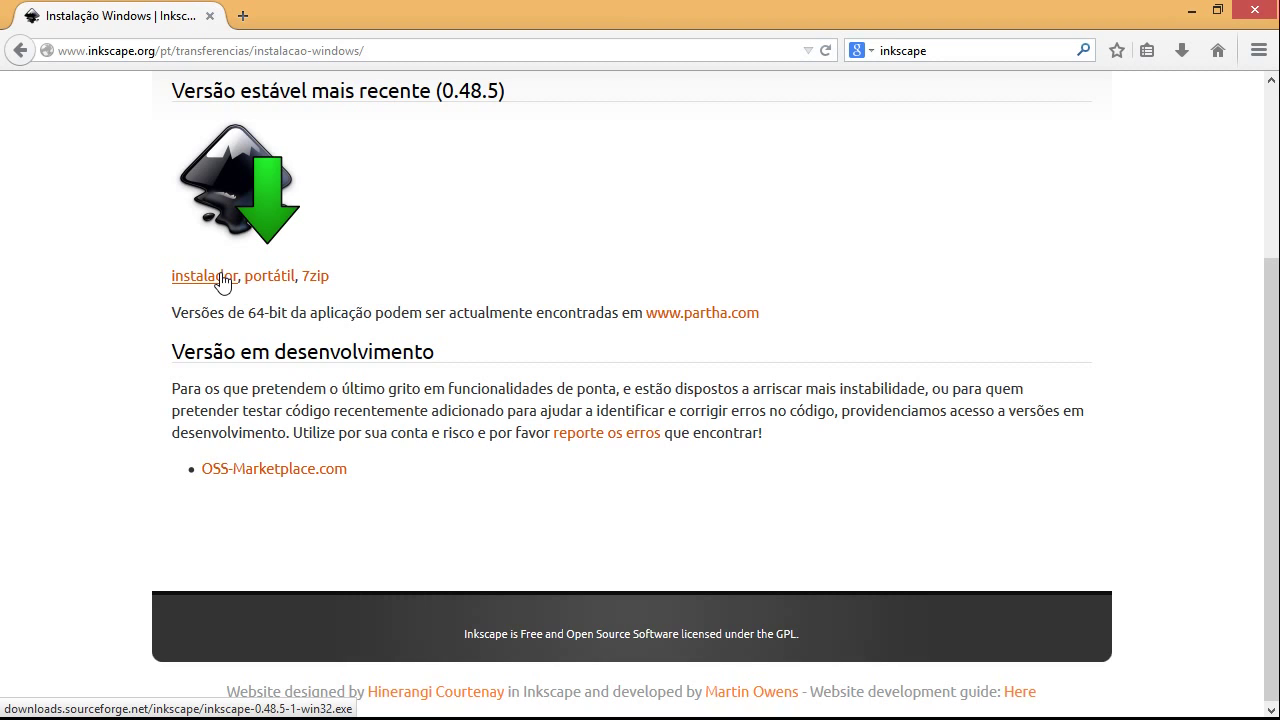
Download Inkscape-0.48.5-1-win32.exe from SourceForge via the 'instalador' link.
left_click(222, 283)
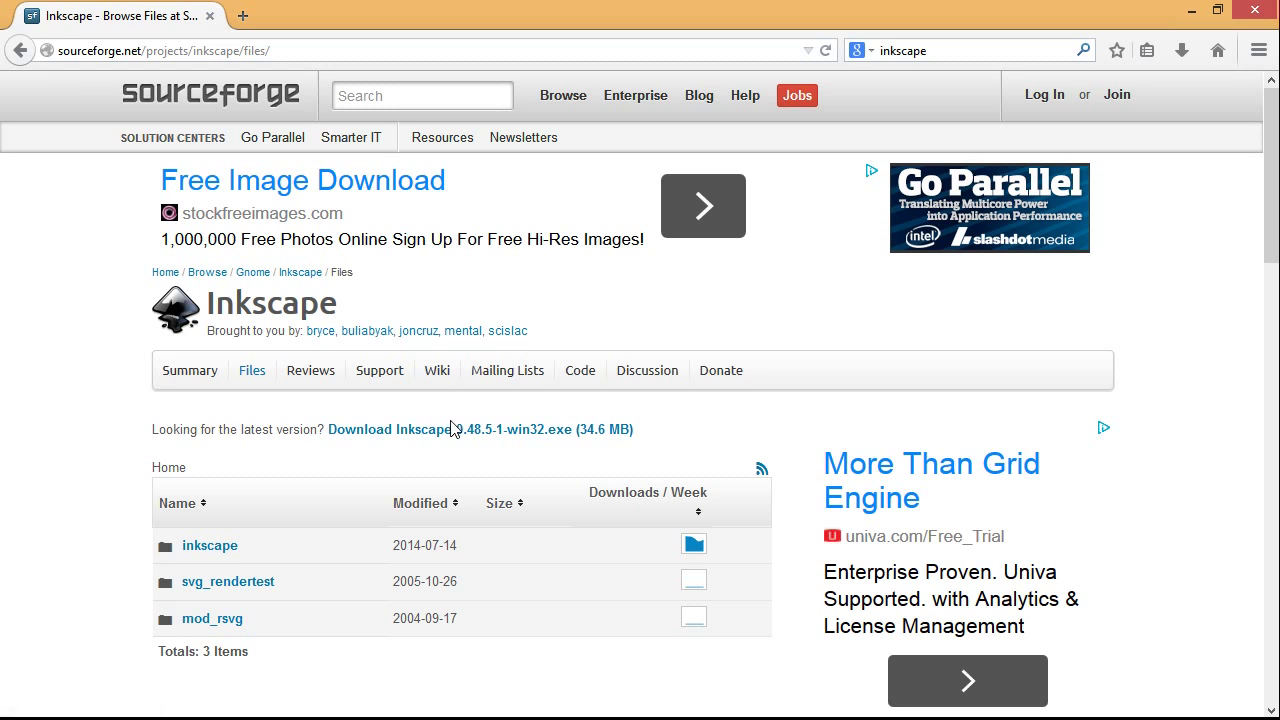
left_click(575, 433)
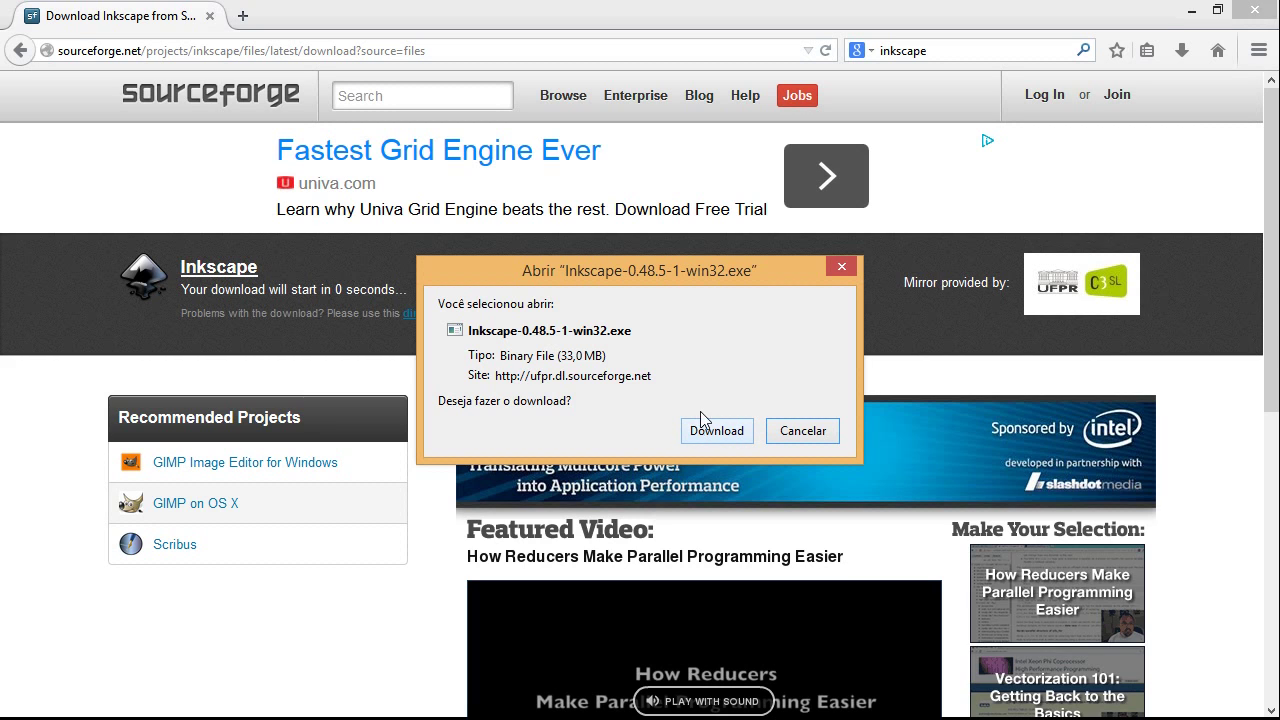
left_click(842, 266)
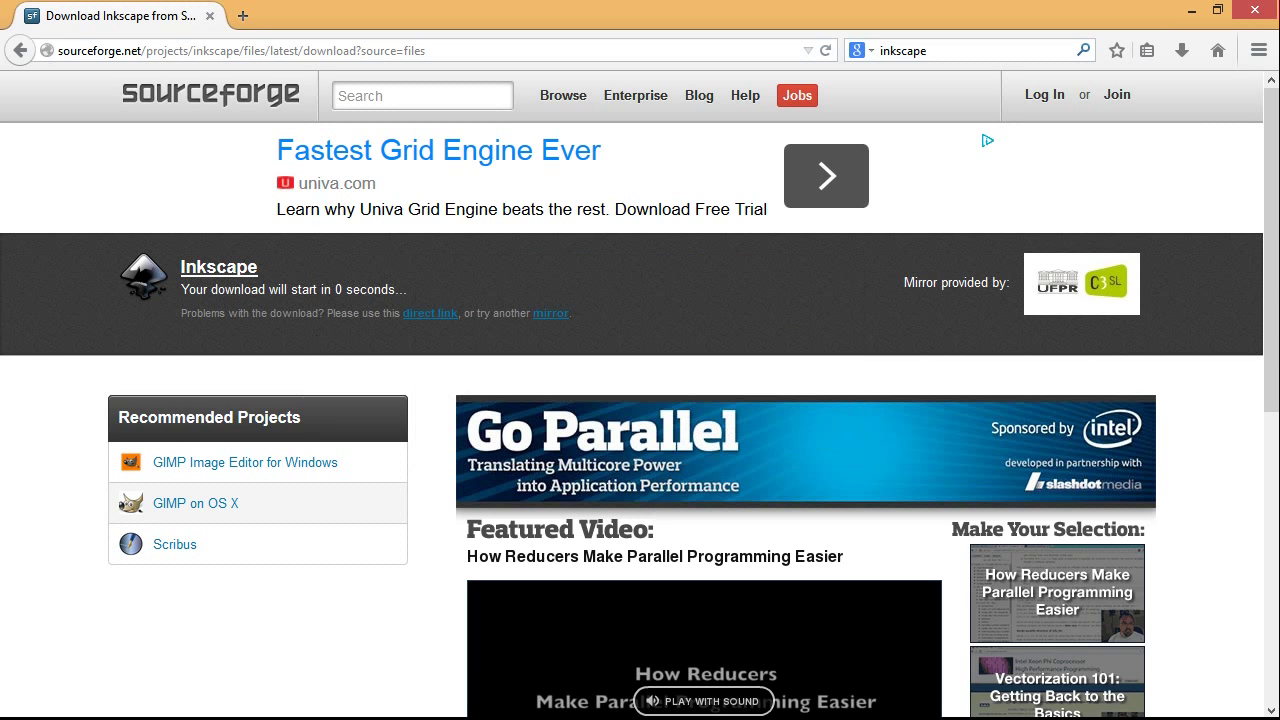
Run Inkscape-0.48.5-1-win32 from Downloads\Inkscape, keeping English as the installer language.
left_click(205, 698)
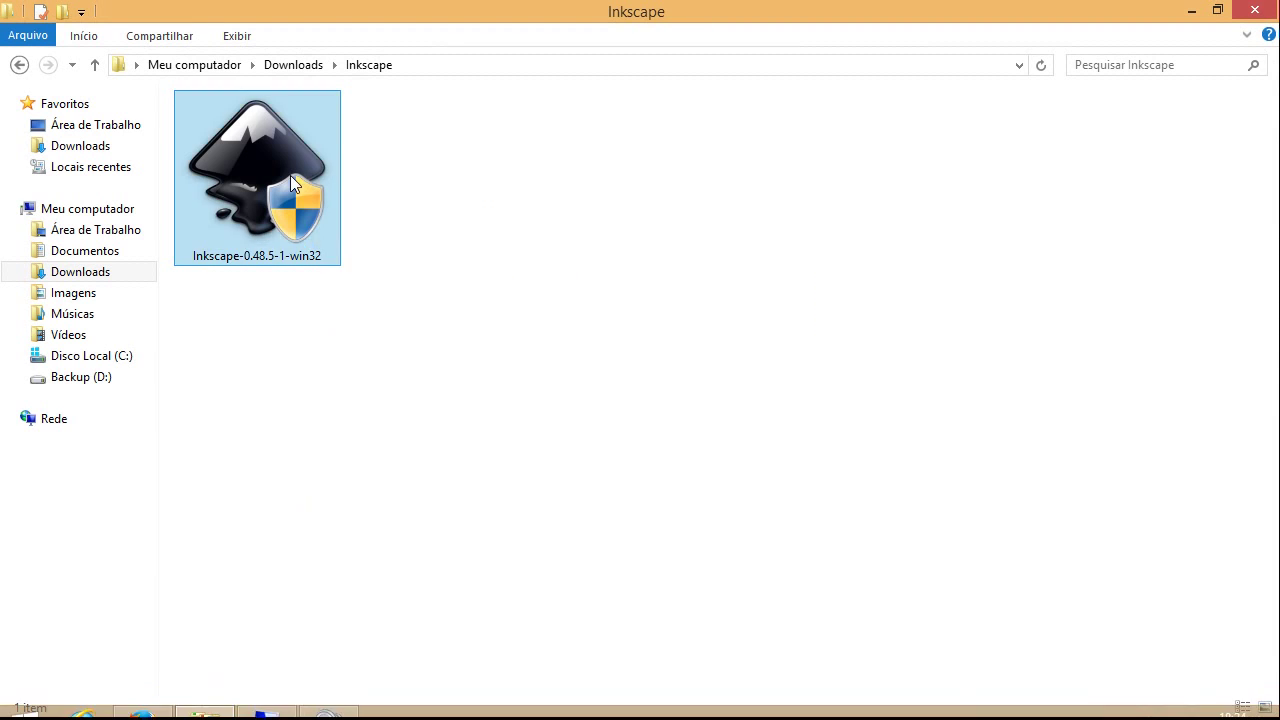
left_click(295, 244)
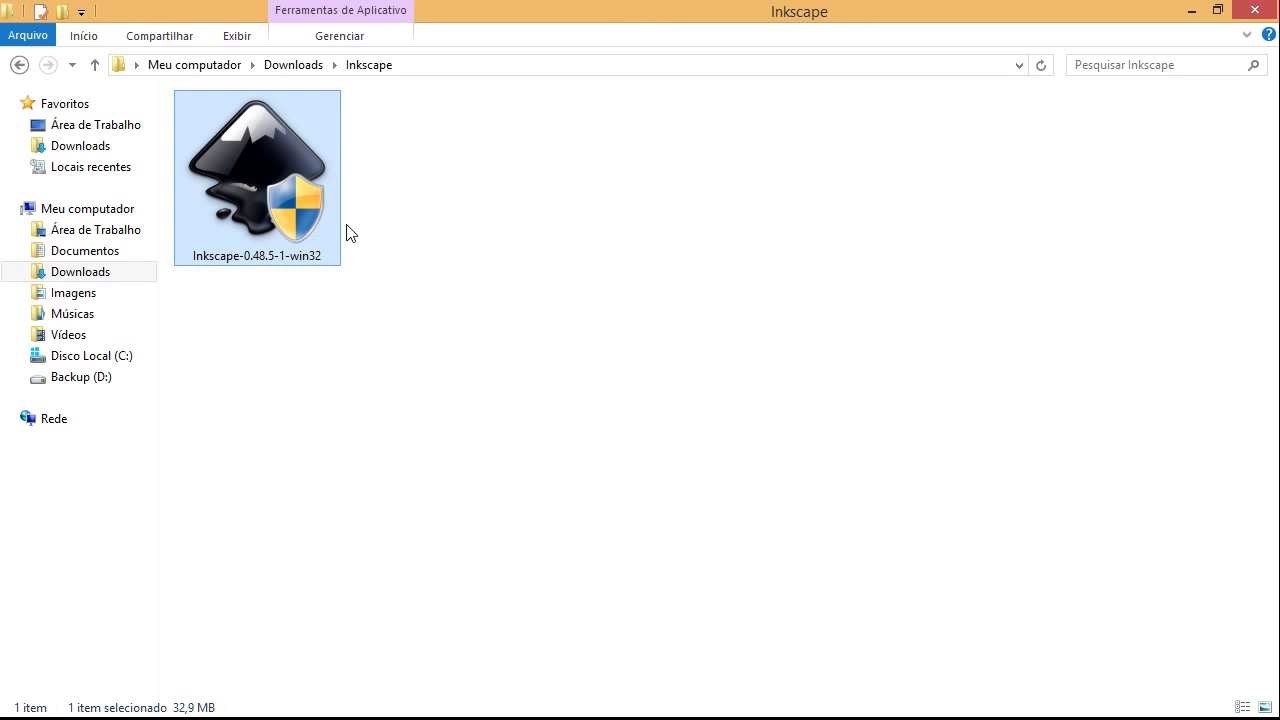
double_click(281, 175)
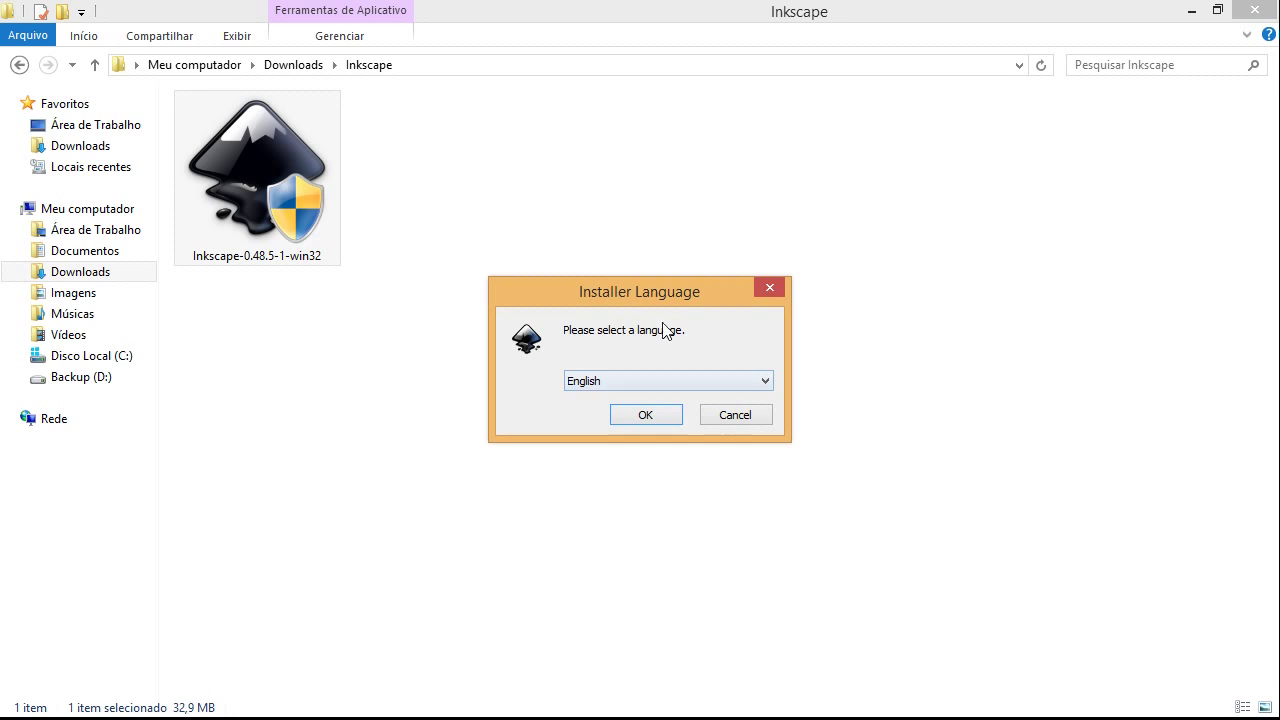
left_click(612, 378)
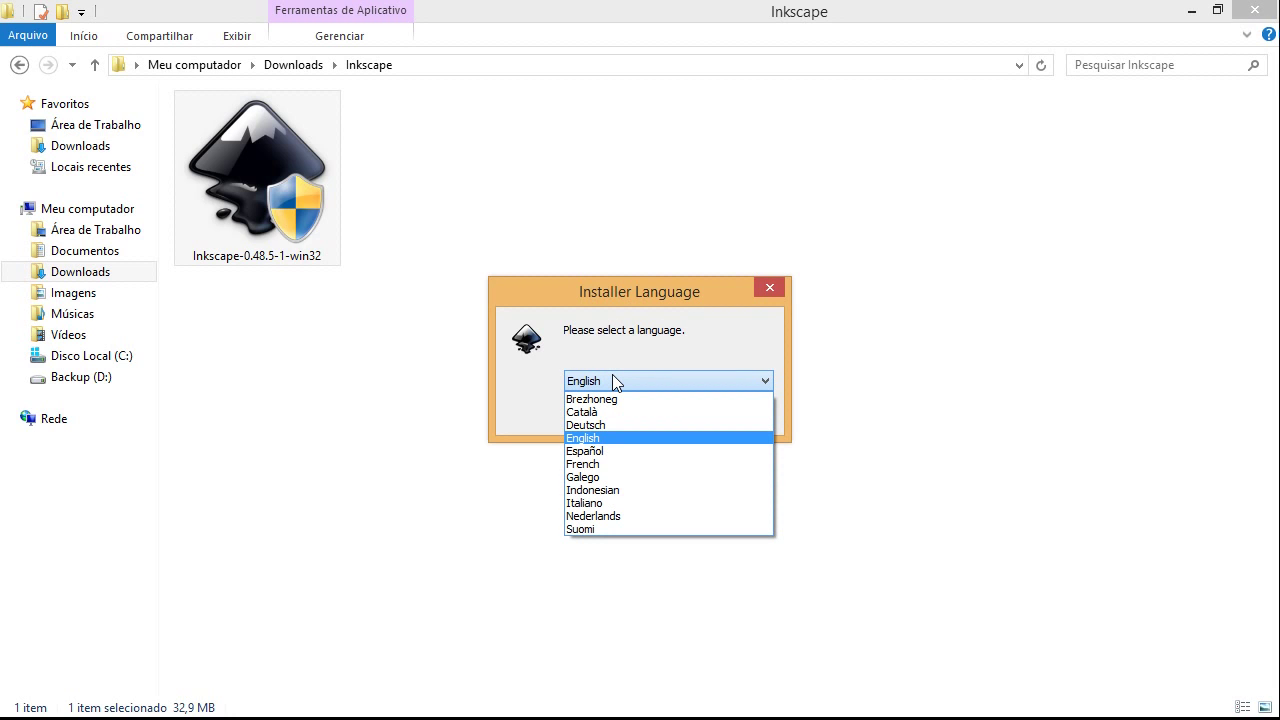
left_click(613, 378)
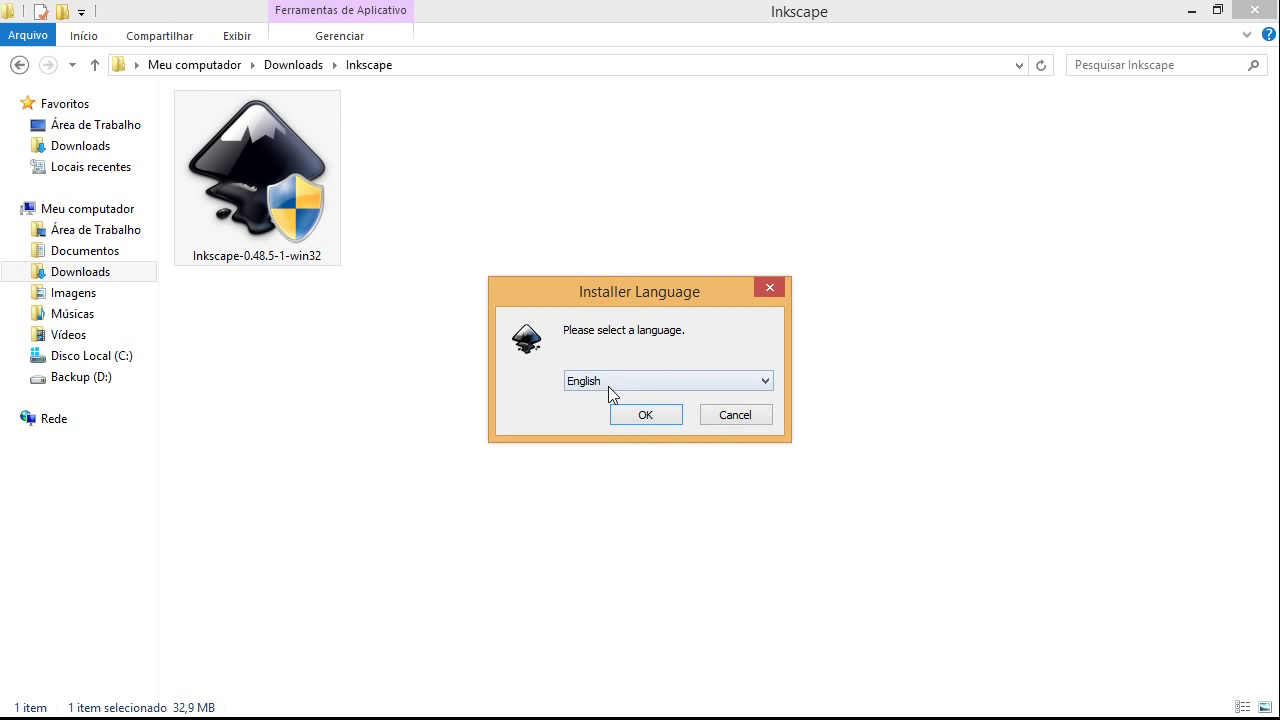
left_click(648, 415)
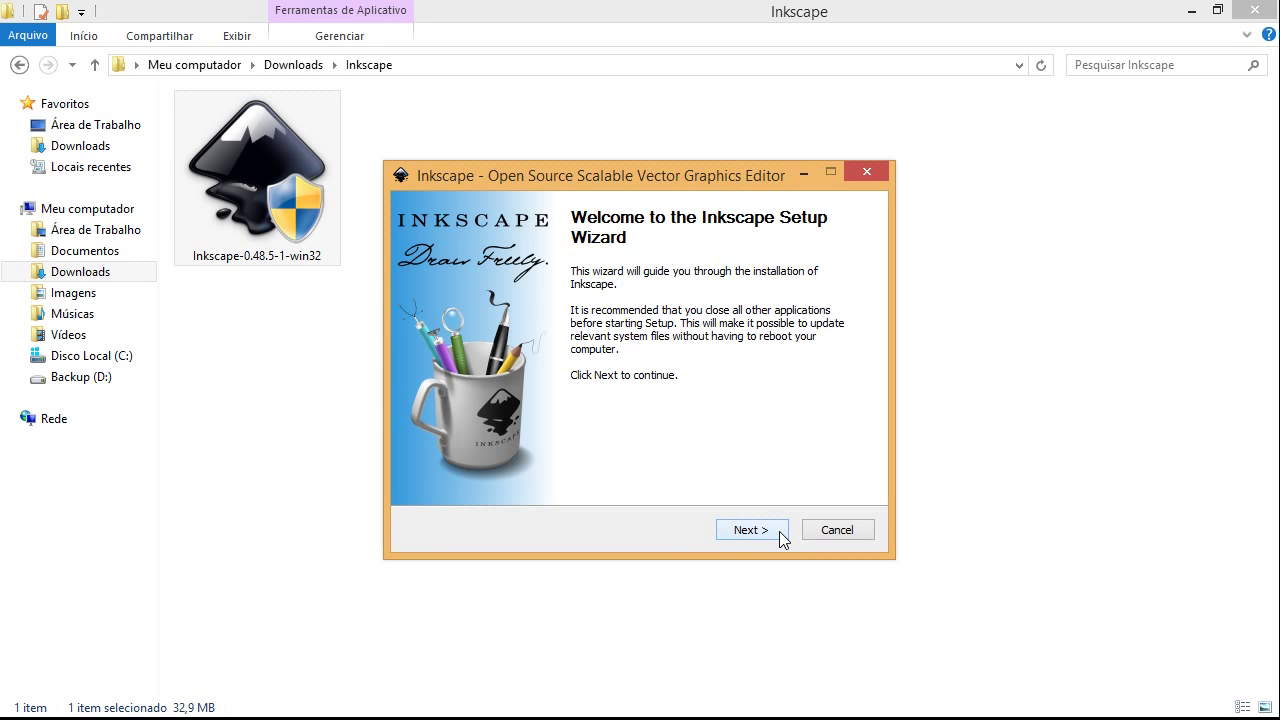
Move past the welcome page and accept the licence agreement.
left_click(779, 531)
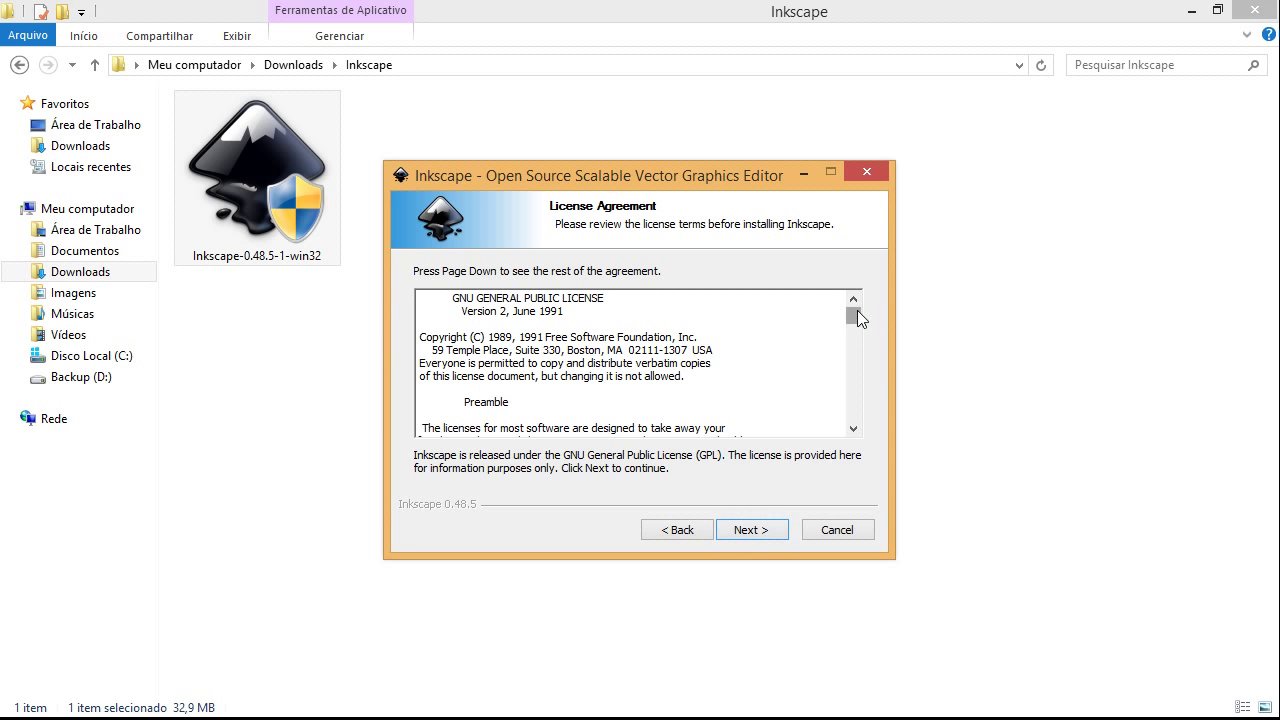
left_click_drag(857, 317, 858, 425)
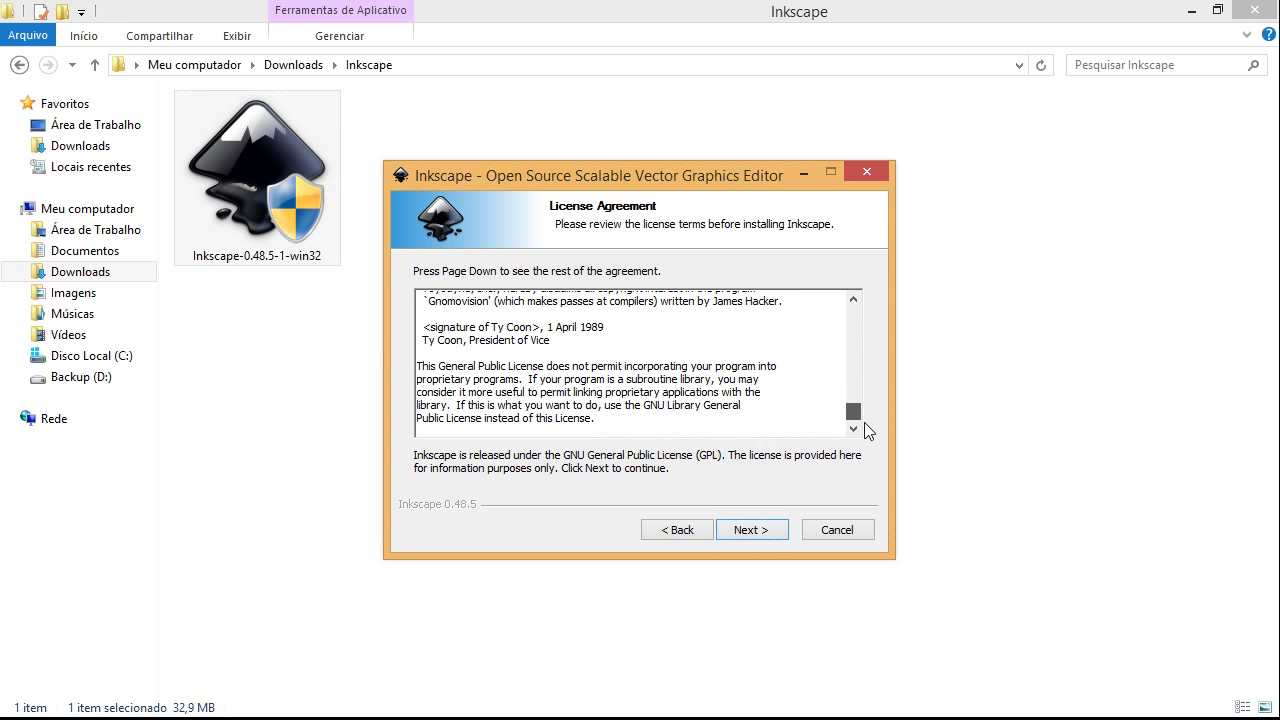
left_click(740, 530)
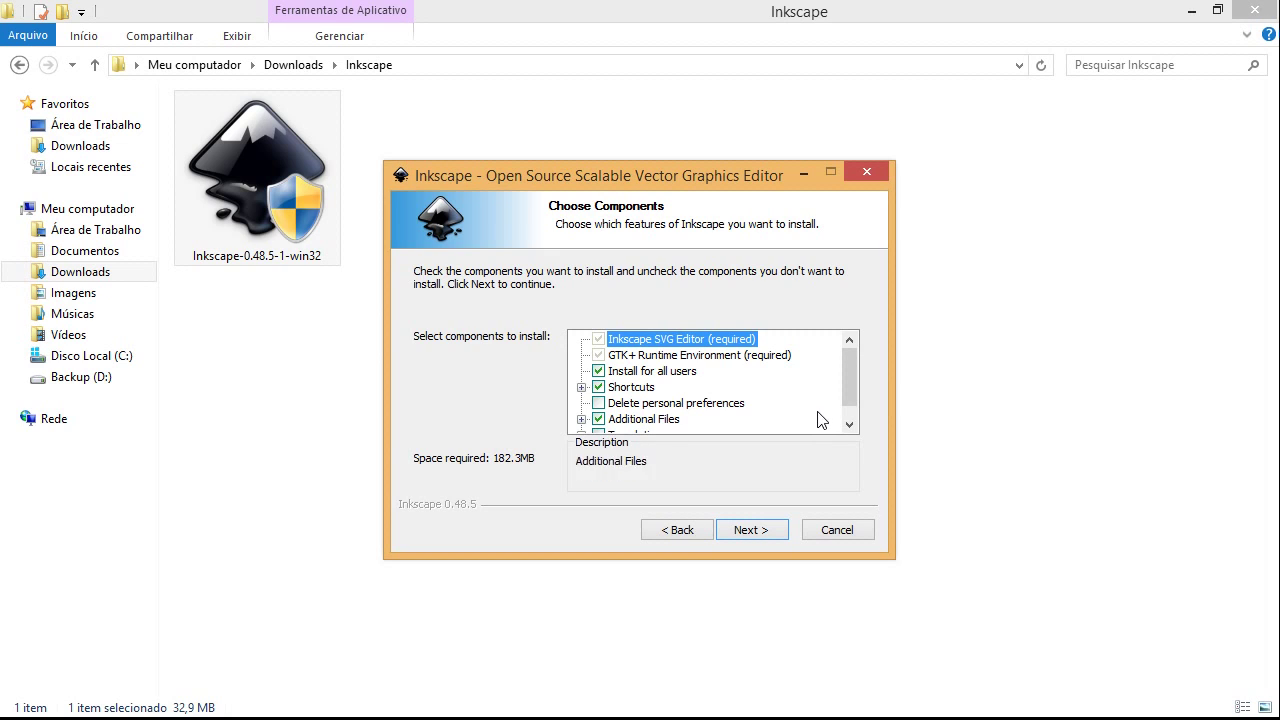
Expand Translations and tick Brazilian Portuguese (pt_BR).
left_click_drag(850, 356, 855, 378)
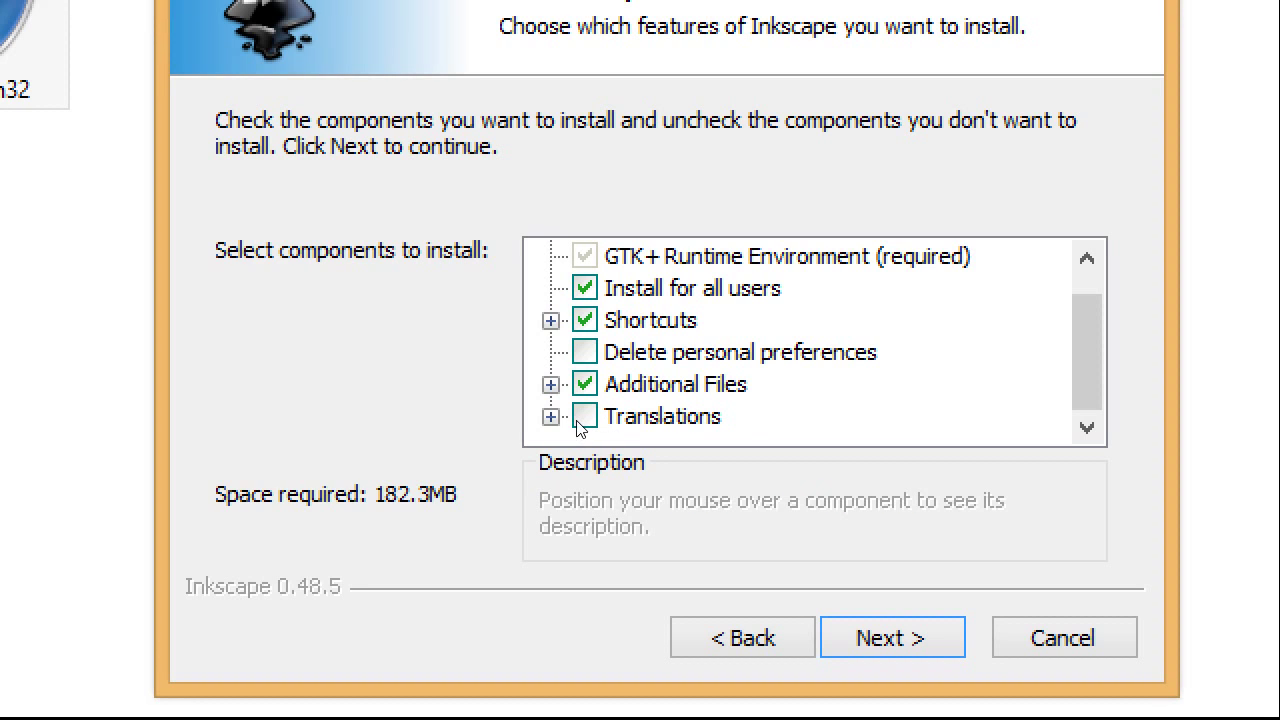
double_click(583, 425)
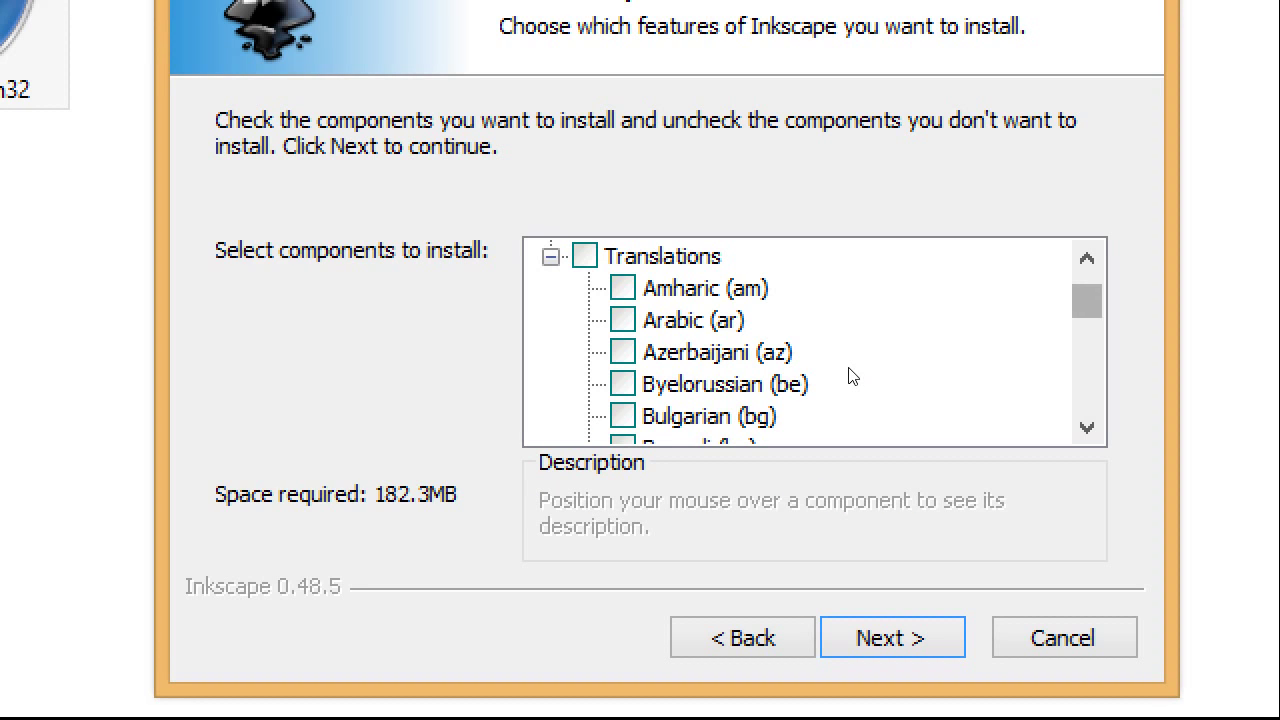
scroll(849, 373, "down", 2)
scroll(851, 376, "down", 4)
scroll(851, 385, "down", 4)
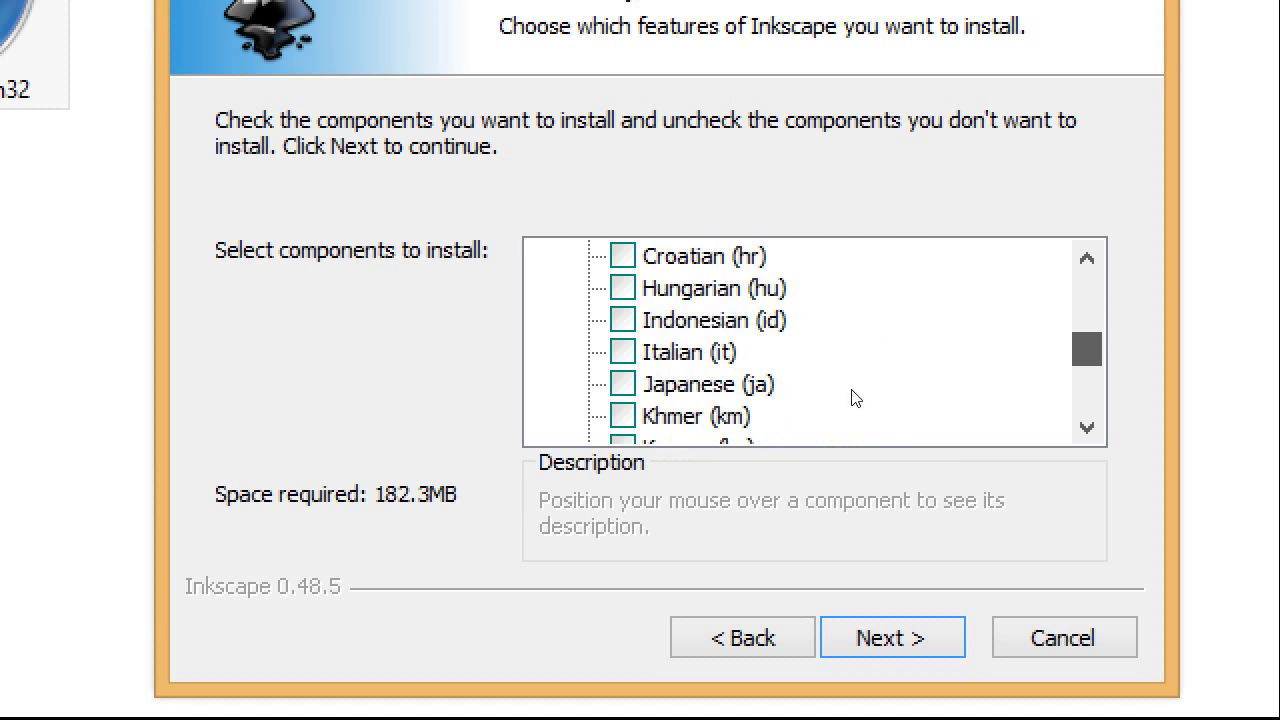
scroll(853, 398, "down", 4)
scroll(854, 405, "down", 2)
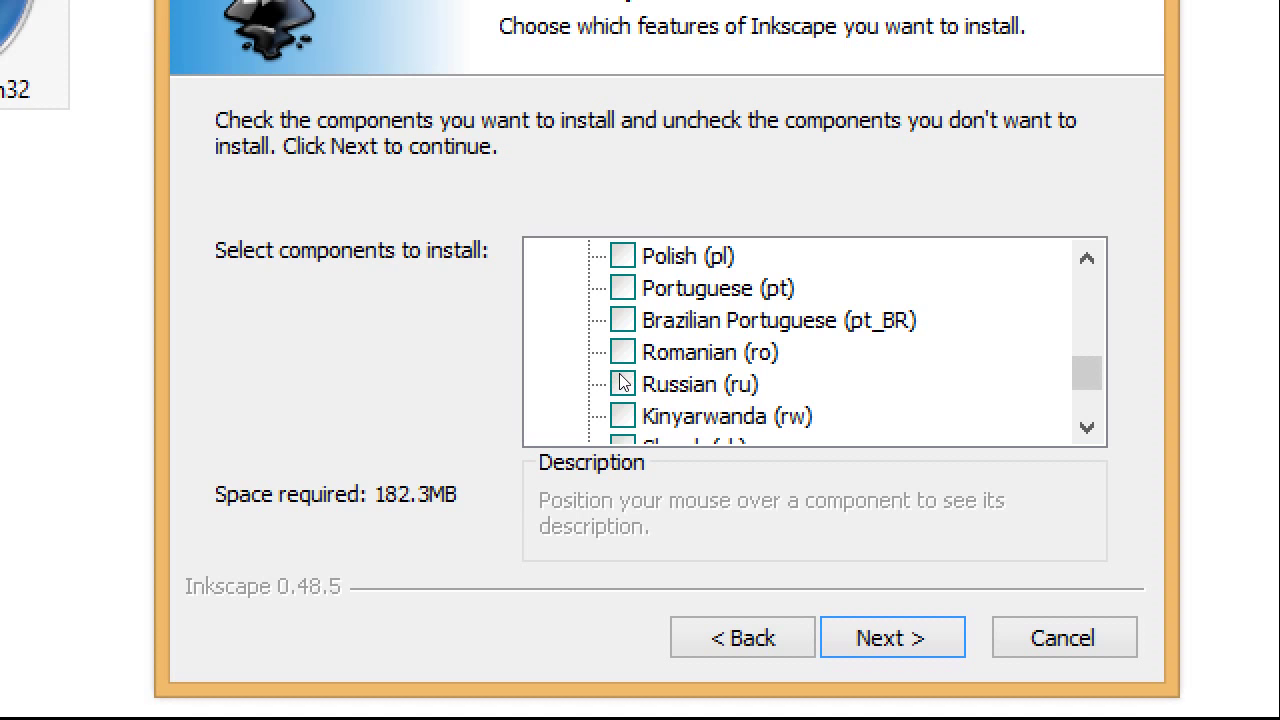
key("space")
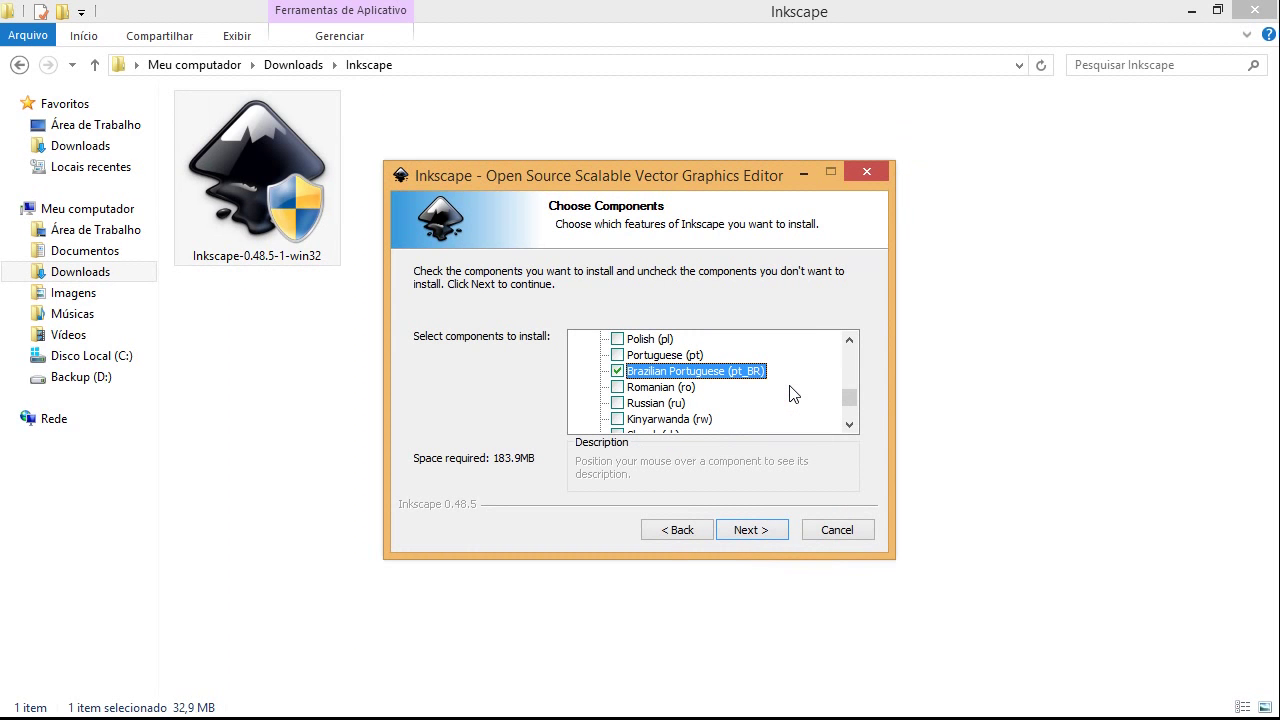
Review the component list, now requiring 183.9MB in total.
mouse_move(851, 398)
left_mouse_down()
mouse_move(861, 359)
mouse_move(507, 383)
left_mouse_up()
scroll(596, 411, "up", 2)
scroll(590, 410, "down", 2)
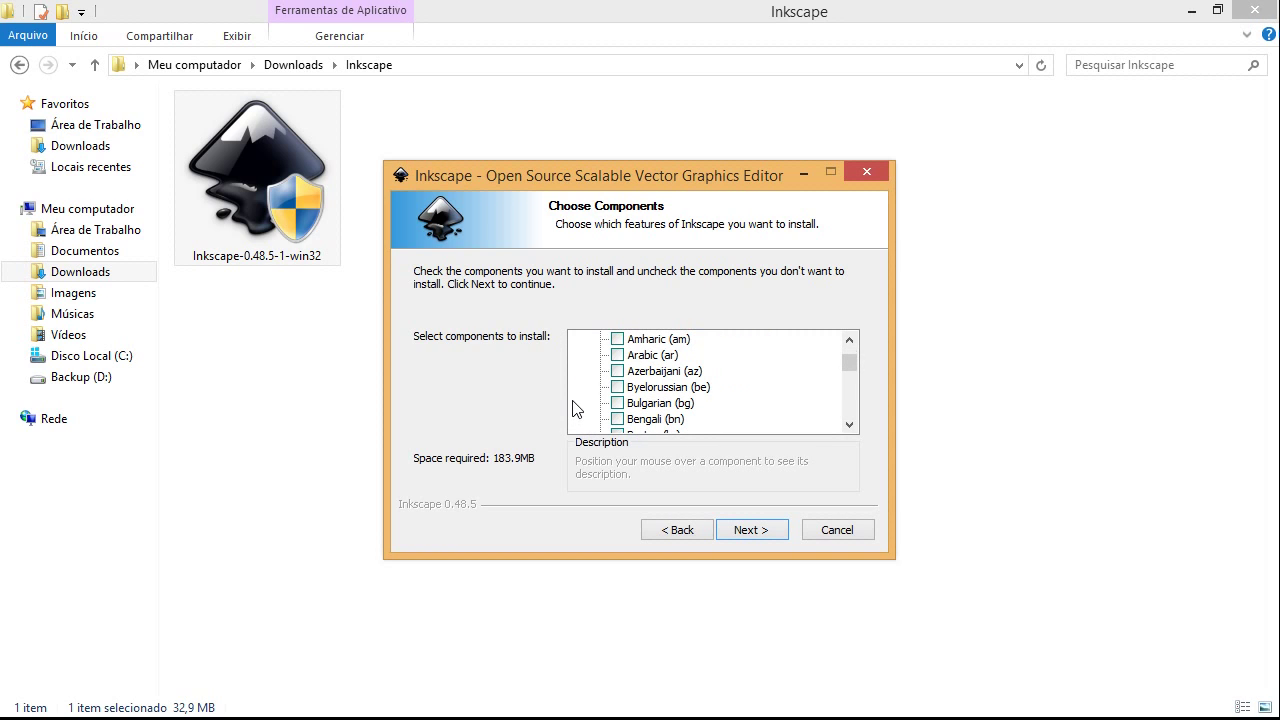
scroll(624, 410, "down", 3)
scroll(621, 418, "down", 1)
scroll(621, 418, "down", 2)
scroll(620, 415, "down", 4)
scroll(618, 412, "down", 1)
scroll(617, 410, "down", 3)
left_click(617, 404)
scroll(617, 408, "down", 1)
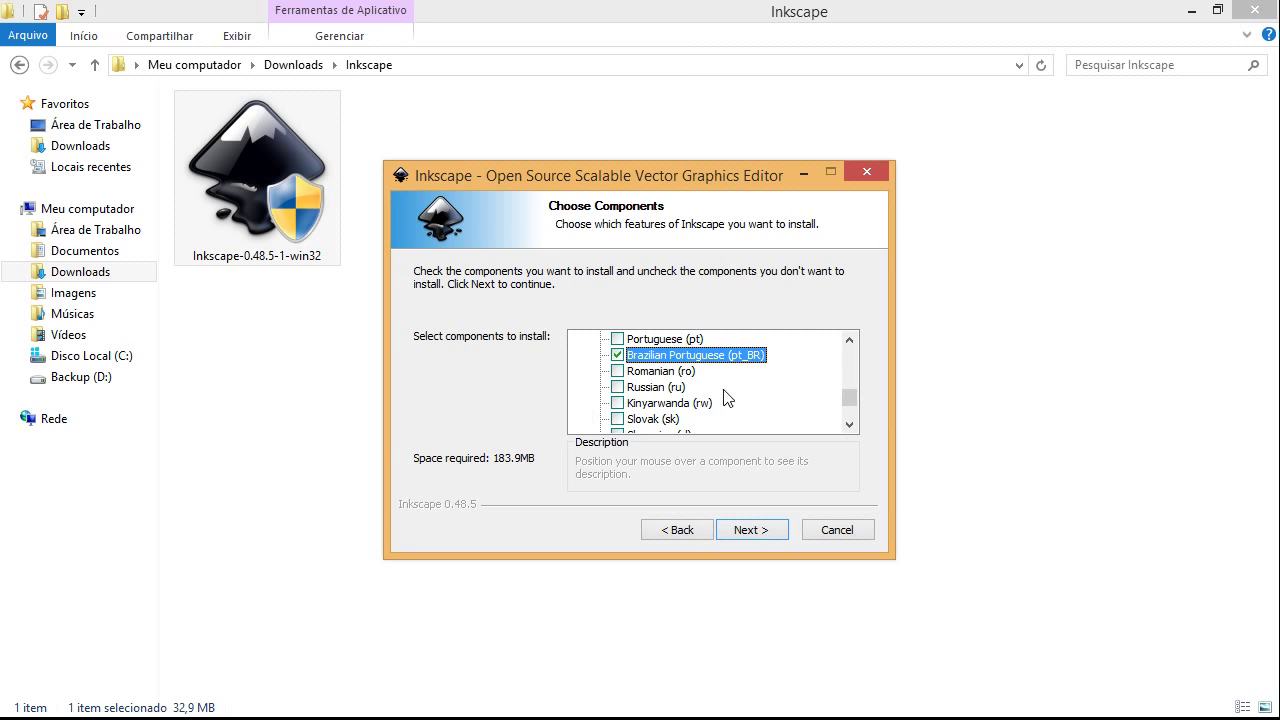
scroll(667, 377, "down", 1)
scroll(667, 377, "down", 2)
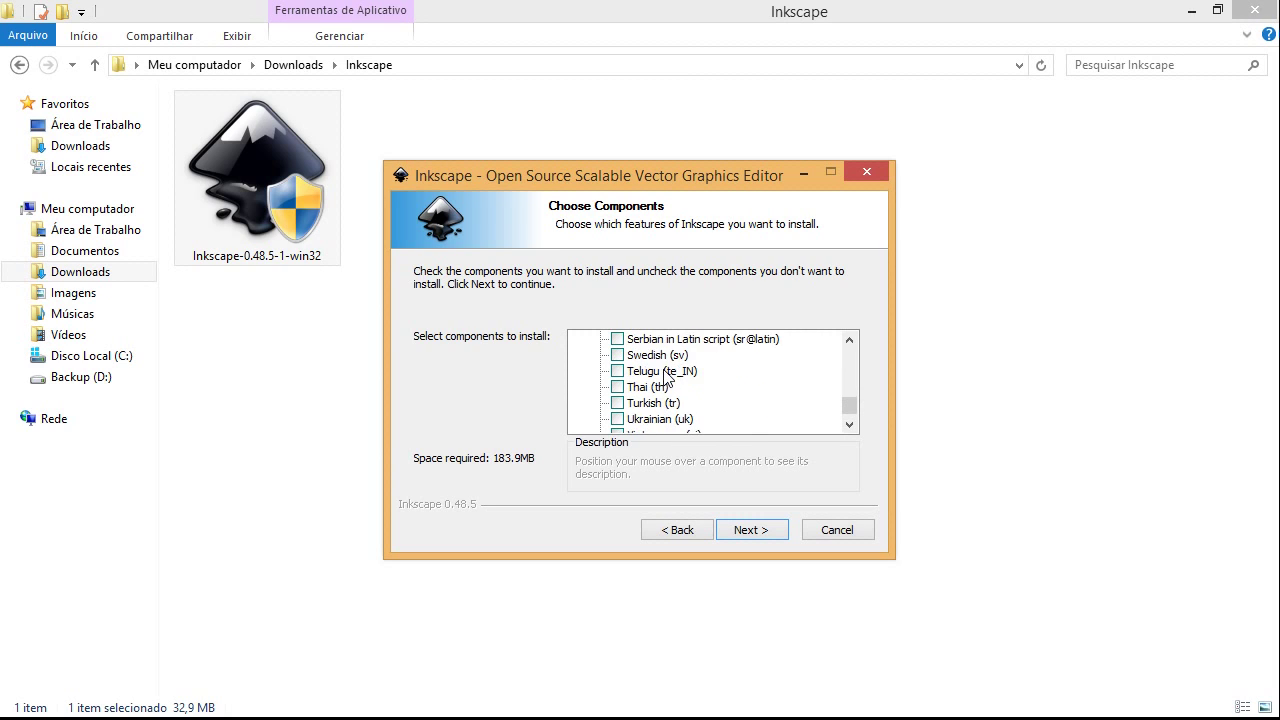
scroll(667, 377, "down", 1)
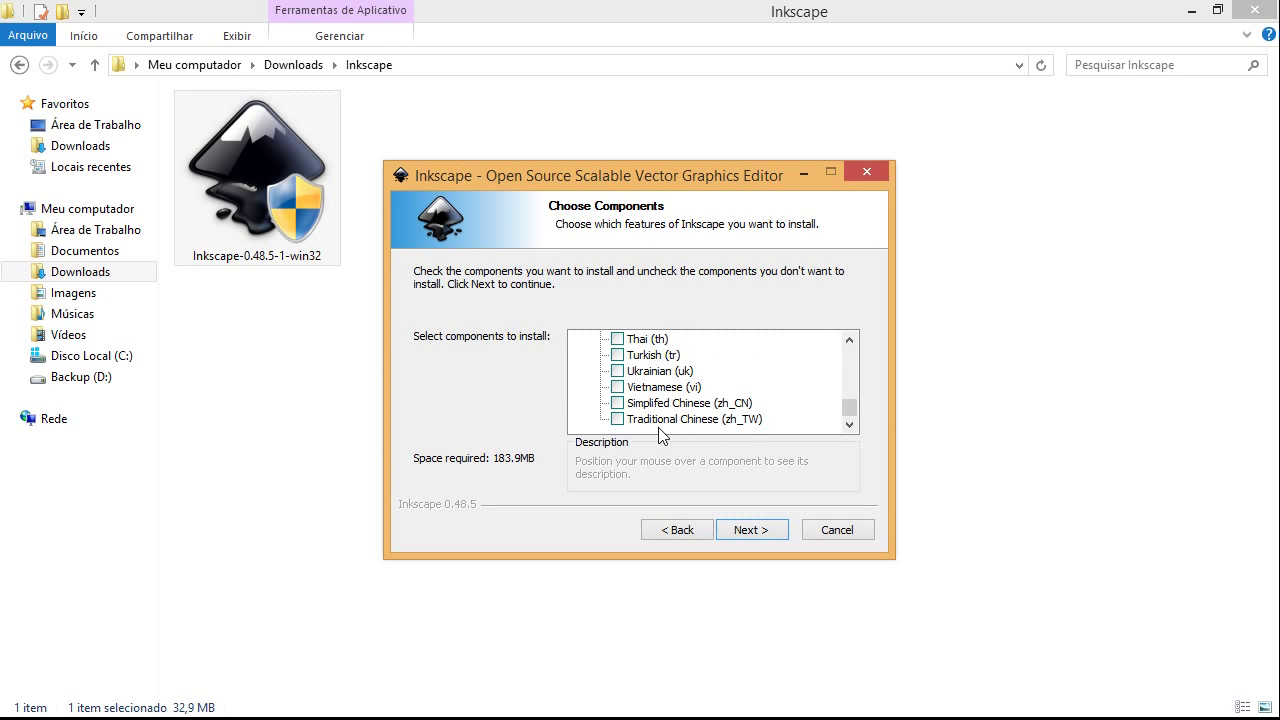
scroll(598, 428, "up", 1)
scroll(598, 428, "up", 3)
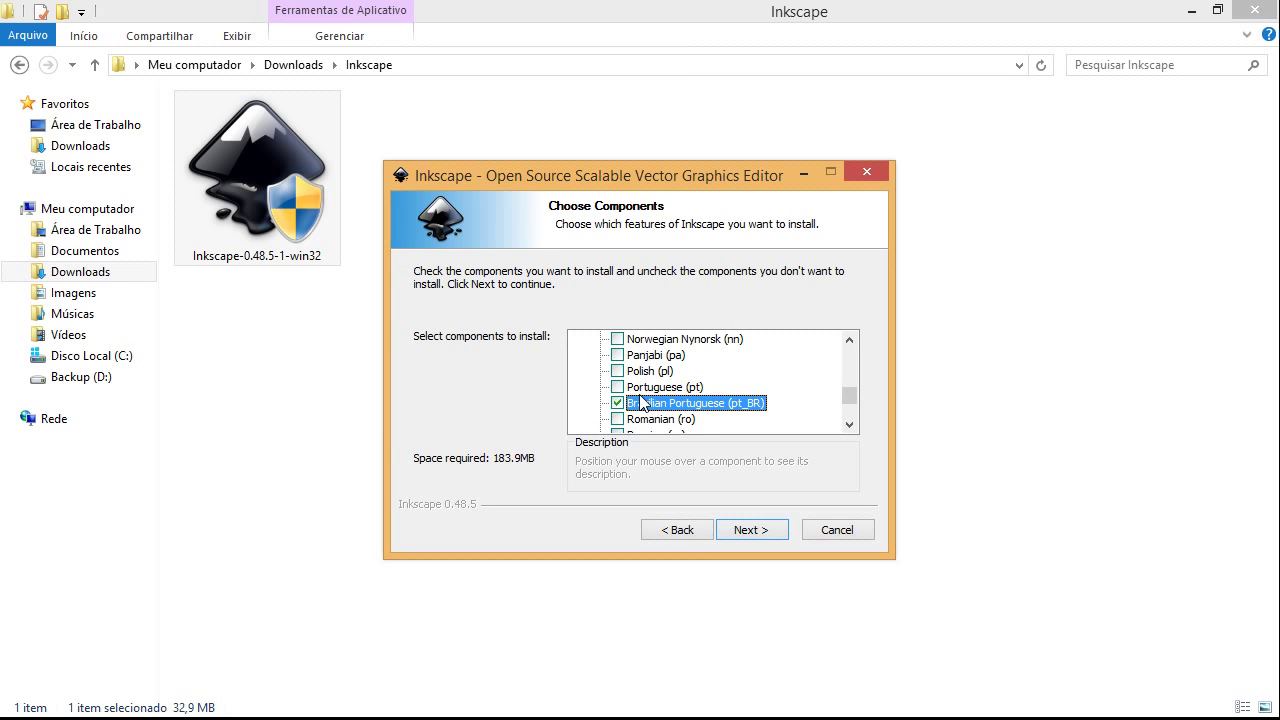
Install Inkscape into the default C:\Program Files (x86)\Inkscape folder, then return to Firefox.
left_click(745, 535)
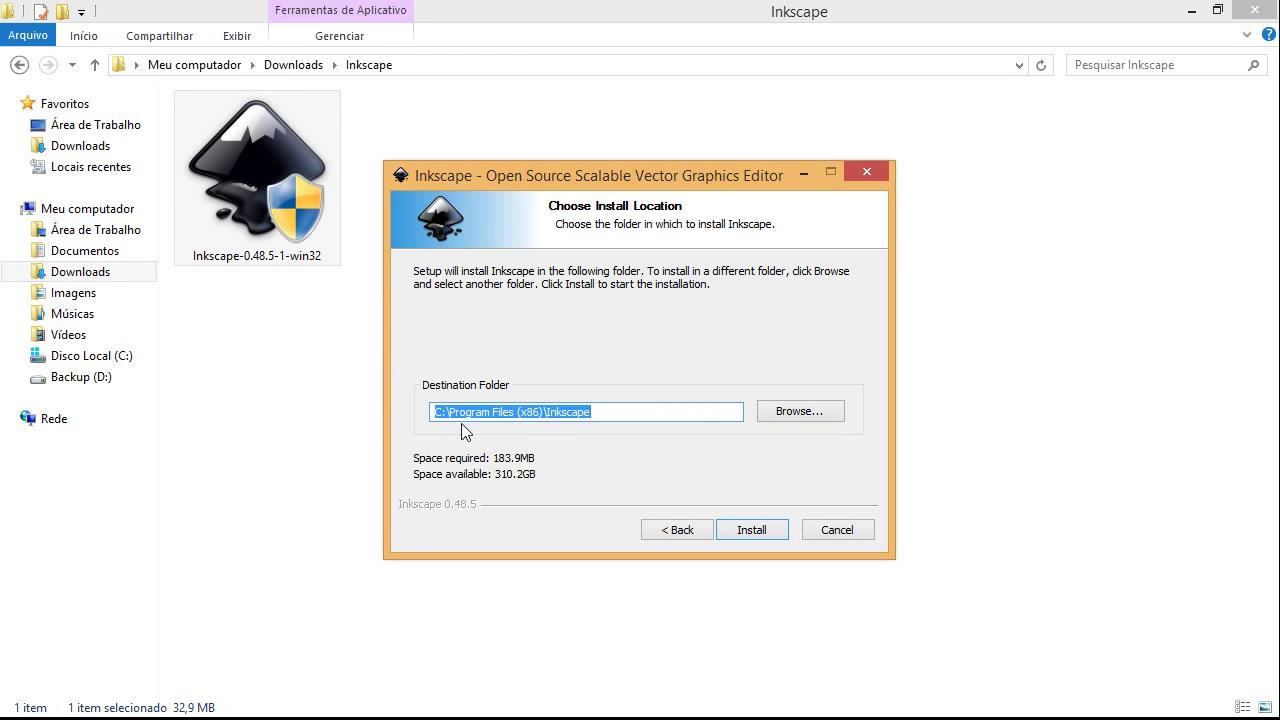
left_click(752, 530)
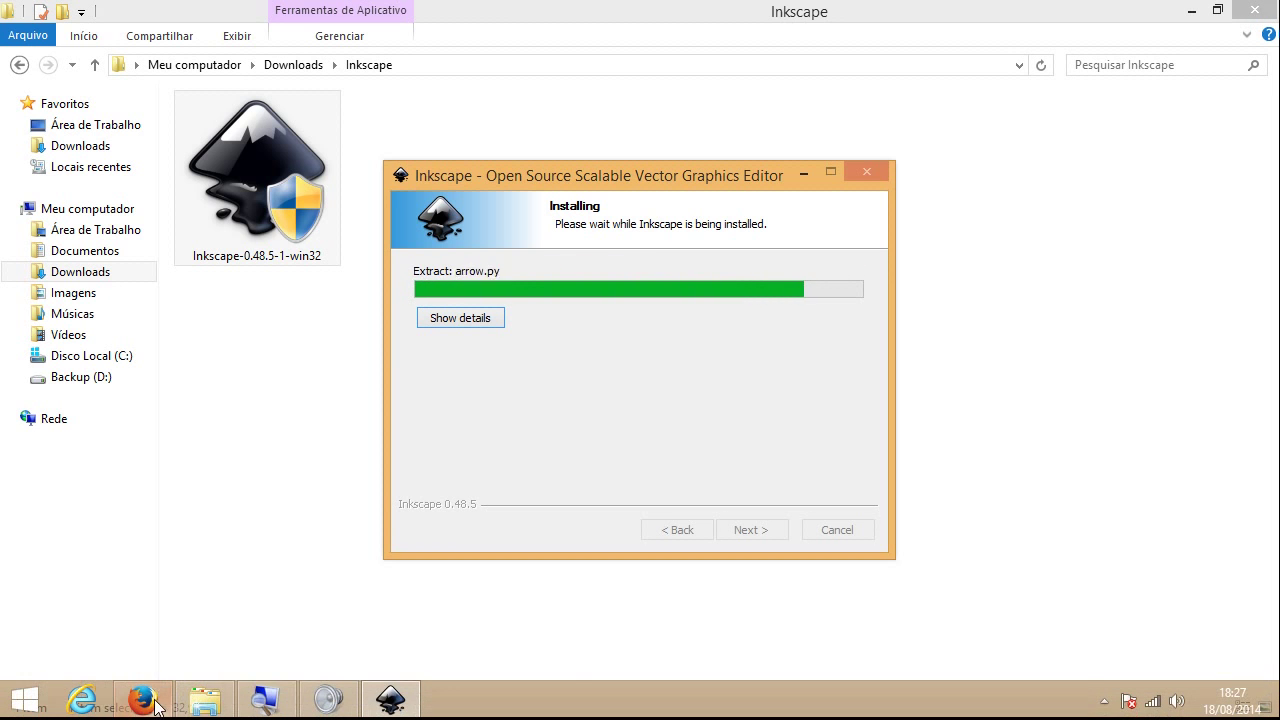
left_click(148, 706)
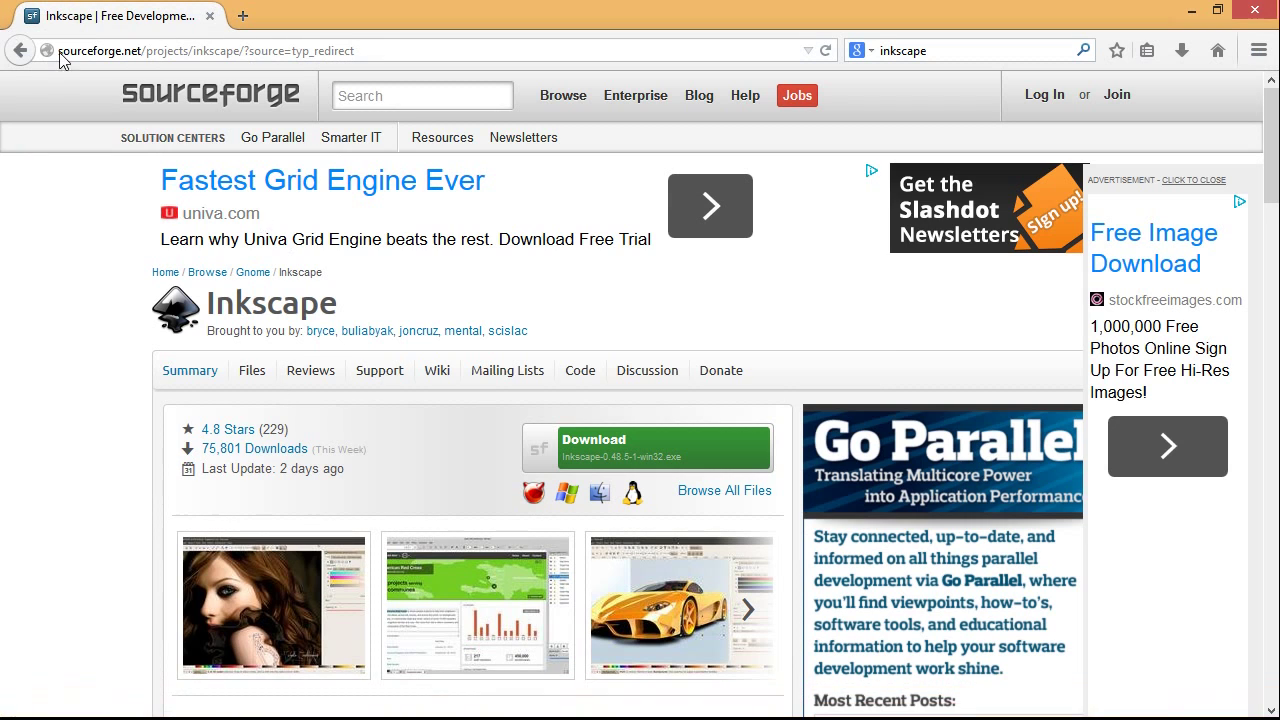
Load inkscape.org in Firefox.
left_click(118, 55)
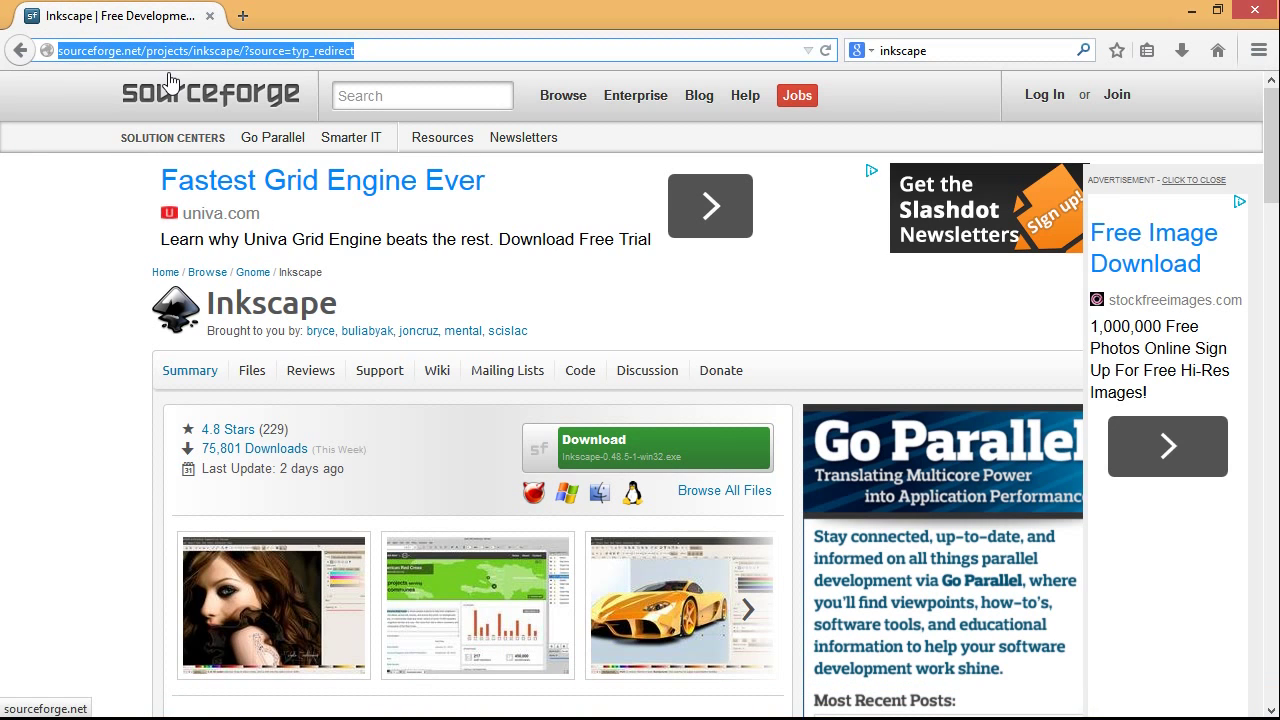
type("inkscape")
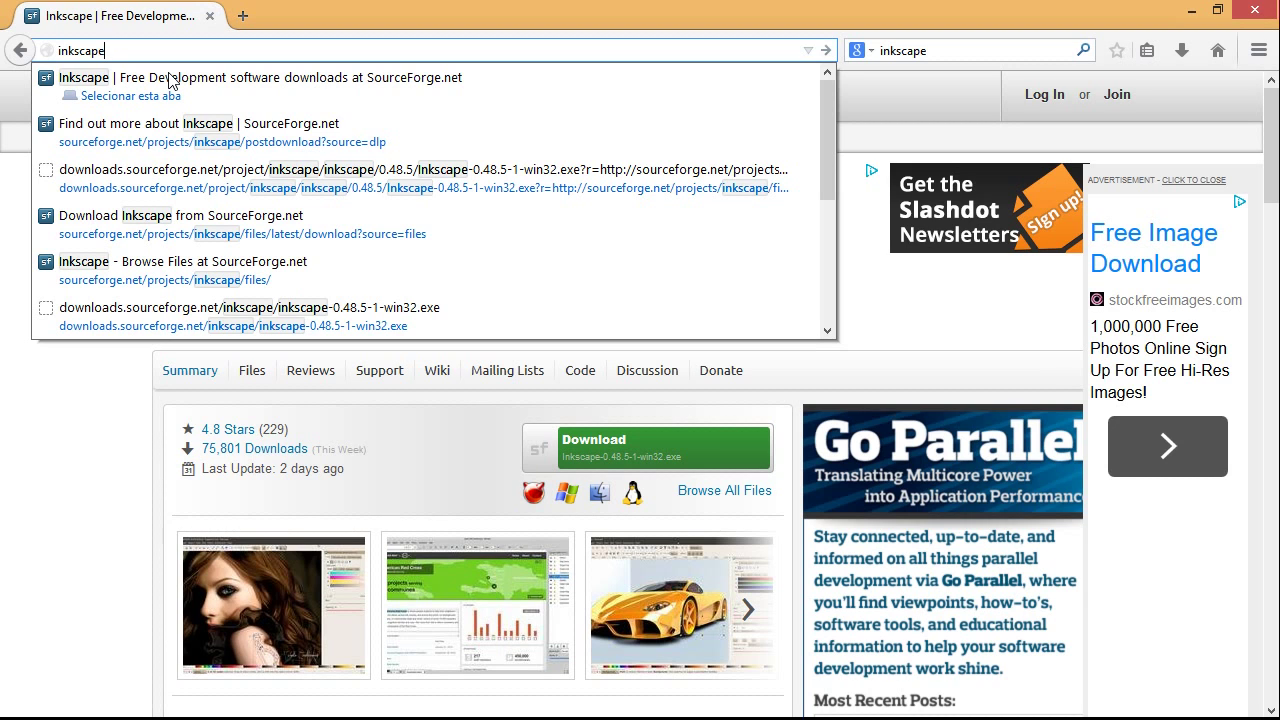
type(".org")
key("Return")
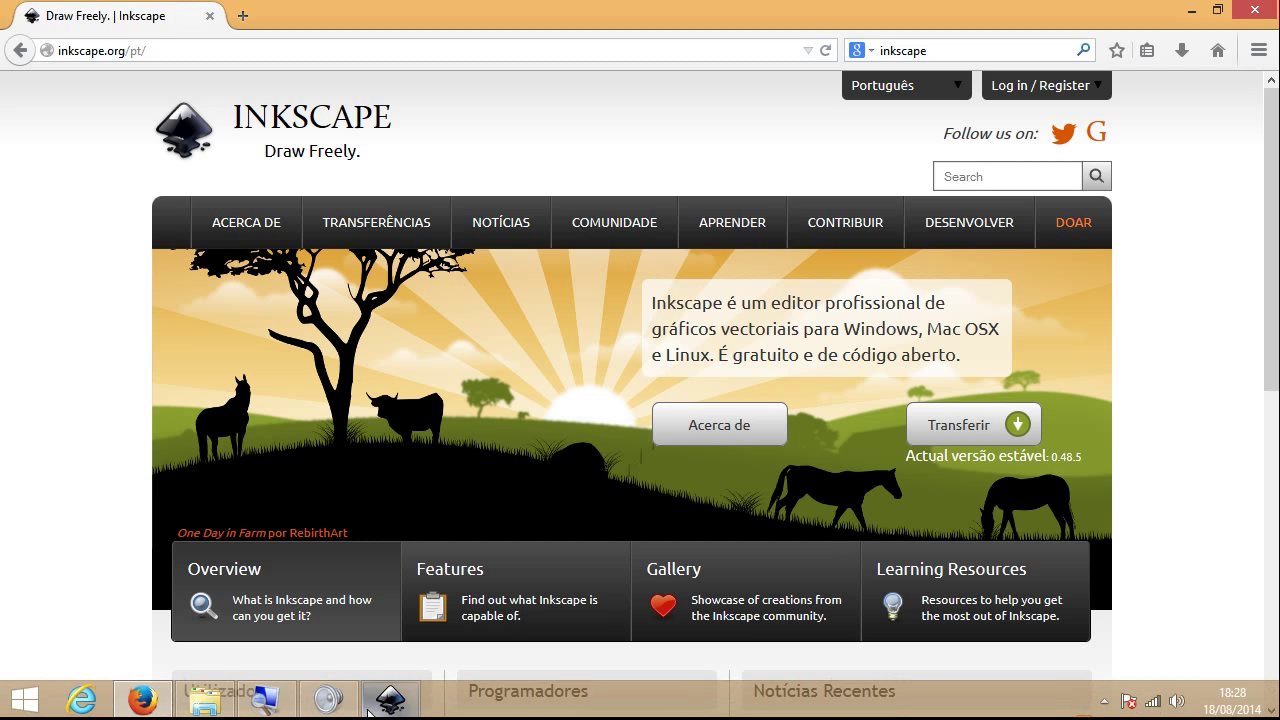
left_click(380, 705)
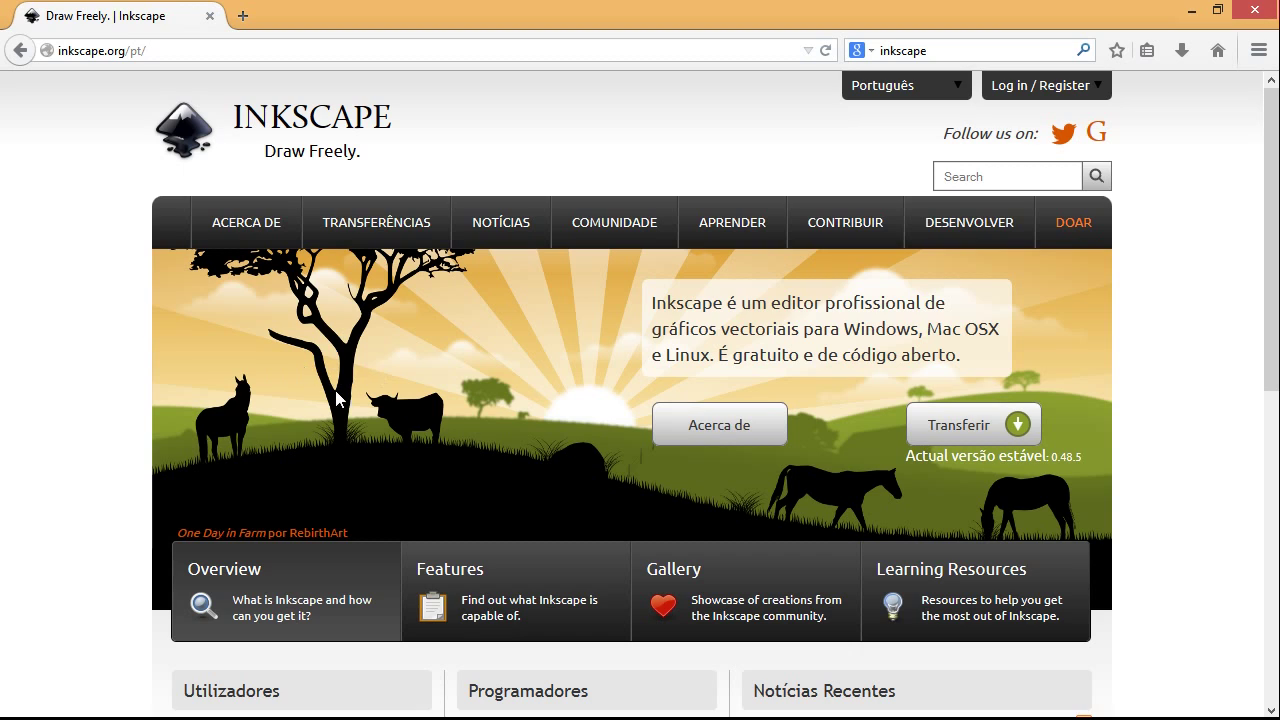
Restore the Inkscape installer from the taskbar to see its Installation Complete page.
left_click(428, 466)
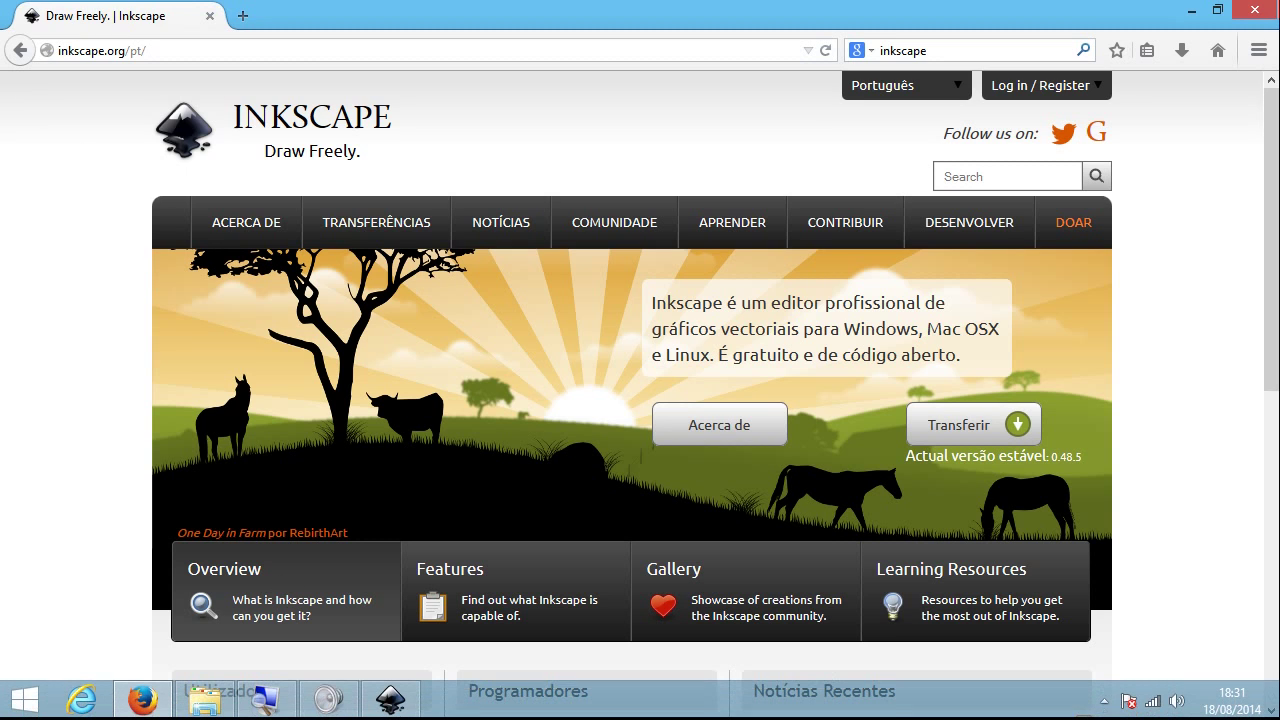
left_click(392, 700)
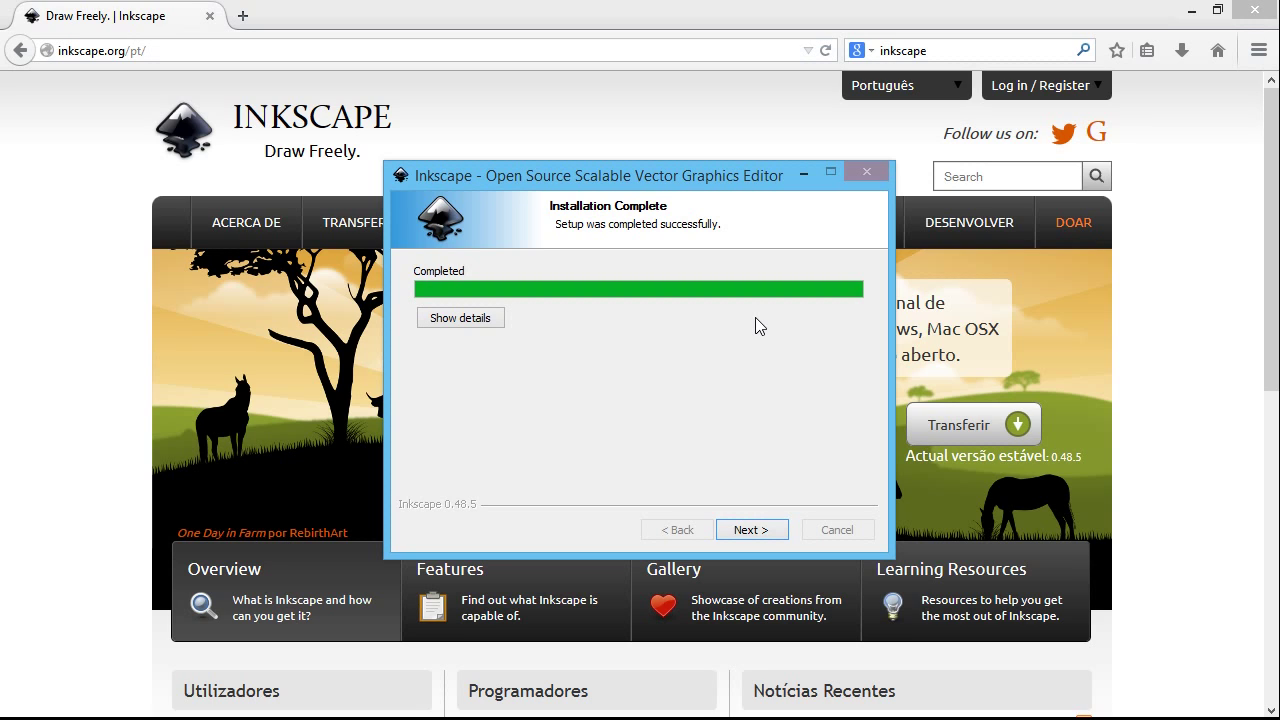
Finish the Inkscape 0.48.5 setup with Run Inkscape checked, then bring the new document forward.
left_click(758, 532)
left_click(758, 536)
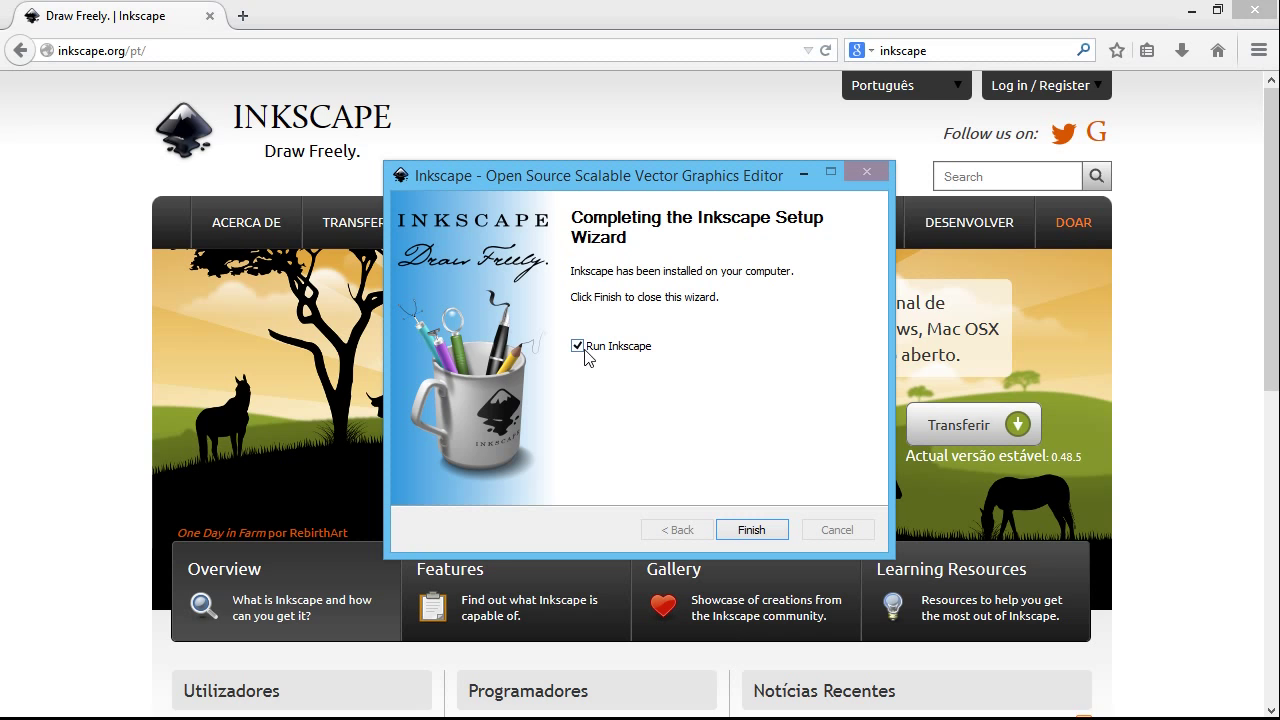
left_click(750, 530)
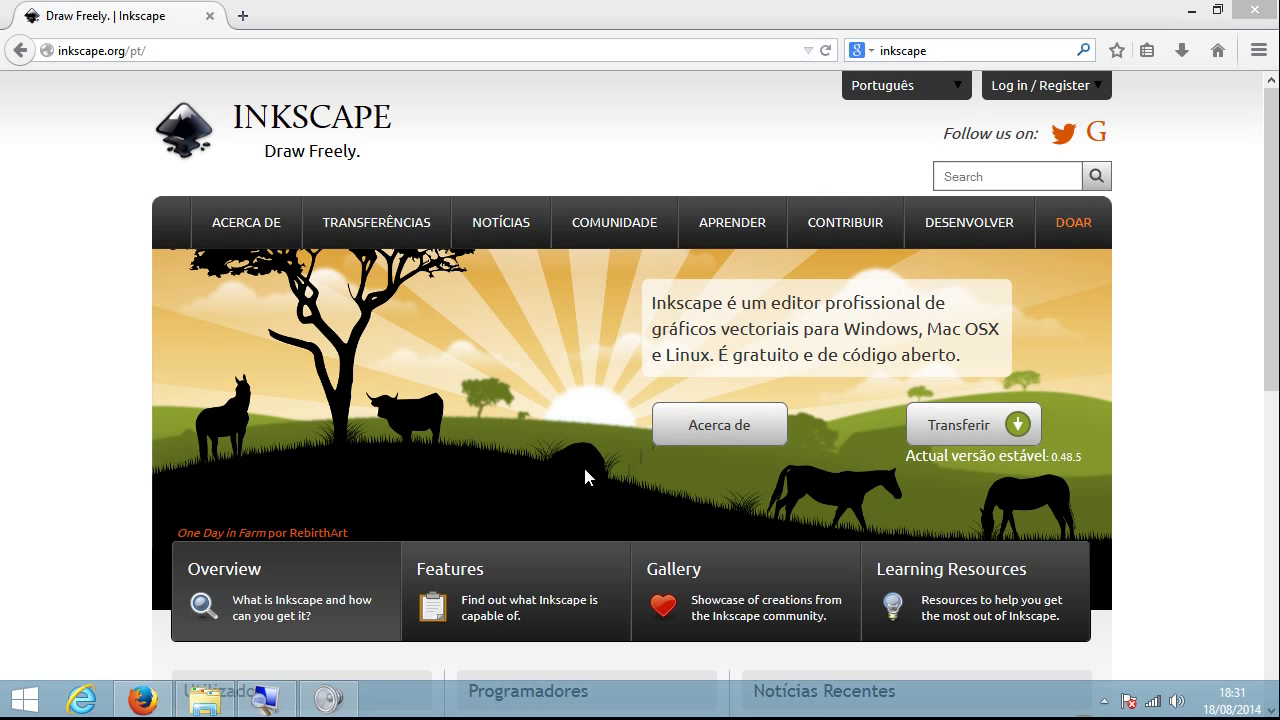
left_click(55, 287)
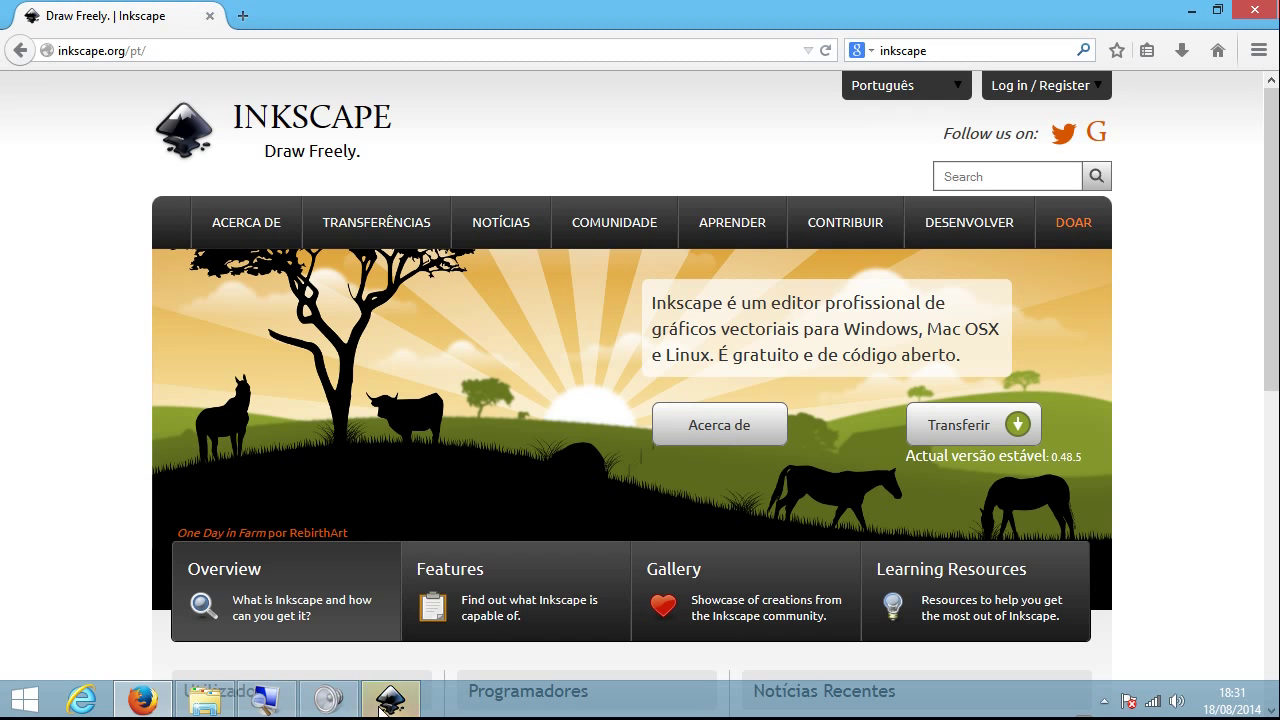
left_click(384, 703)
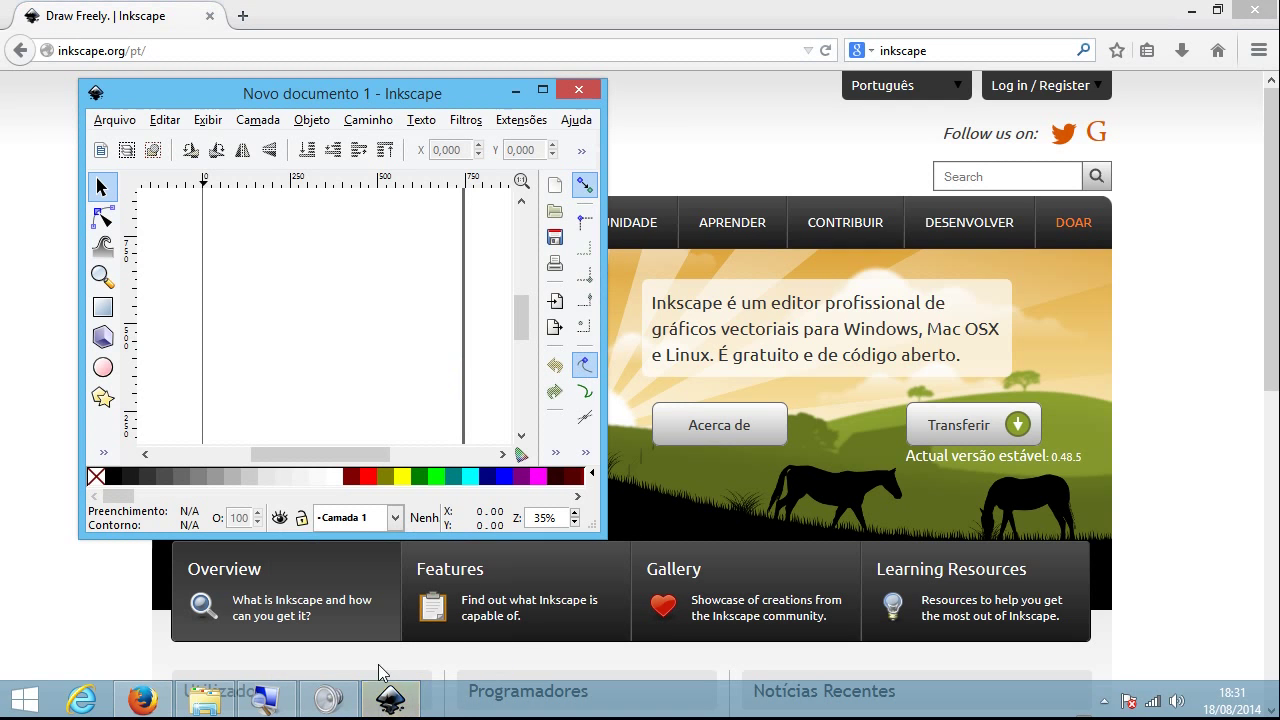
Maximize the Inkscape window and glance through the Exibir and Camada menus without choosing anything.
left_click(550, 94)
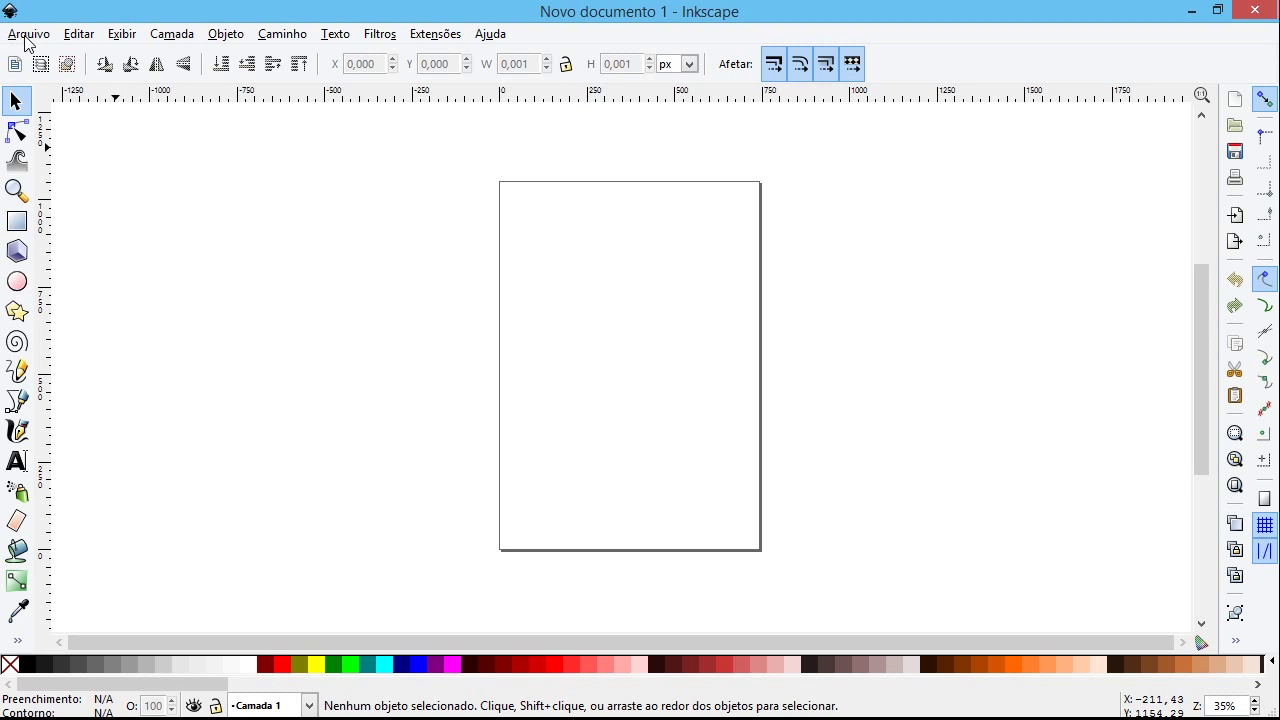
left_click(124, 36)
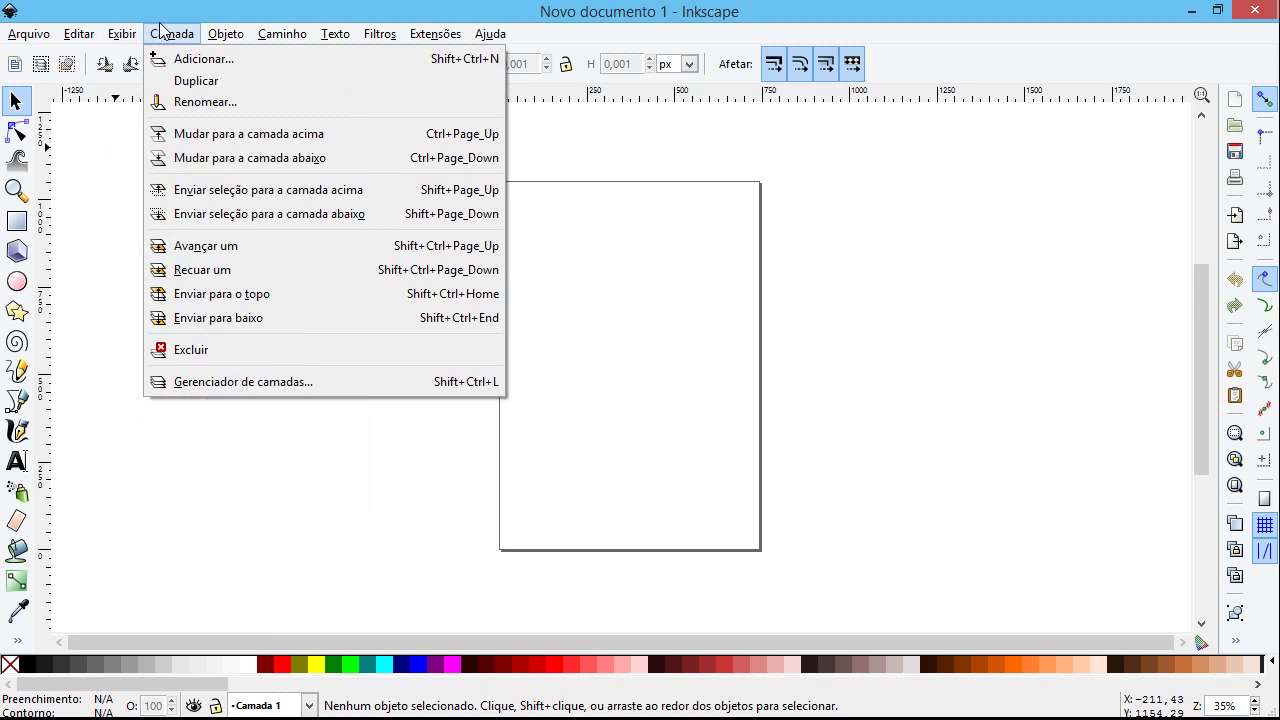
left_click(242, 10)
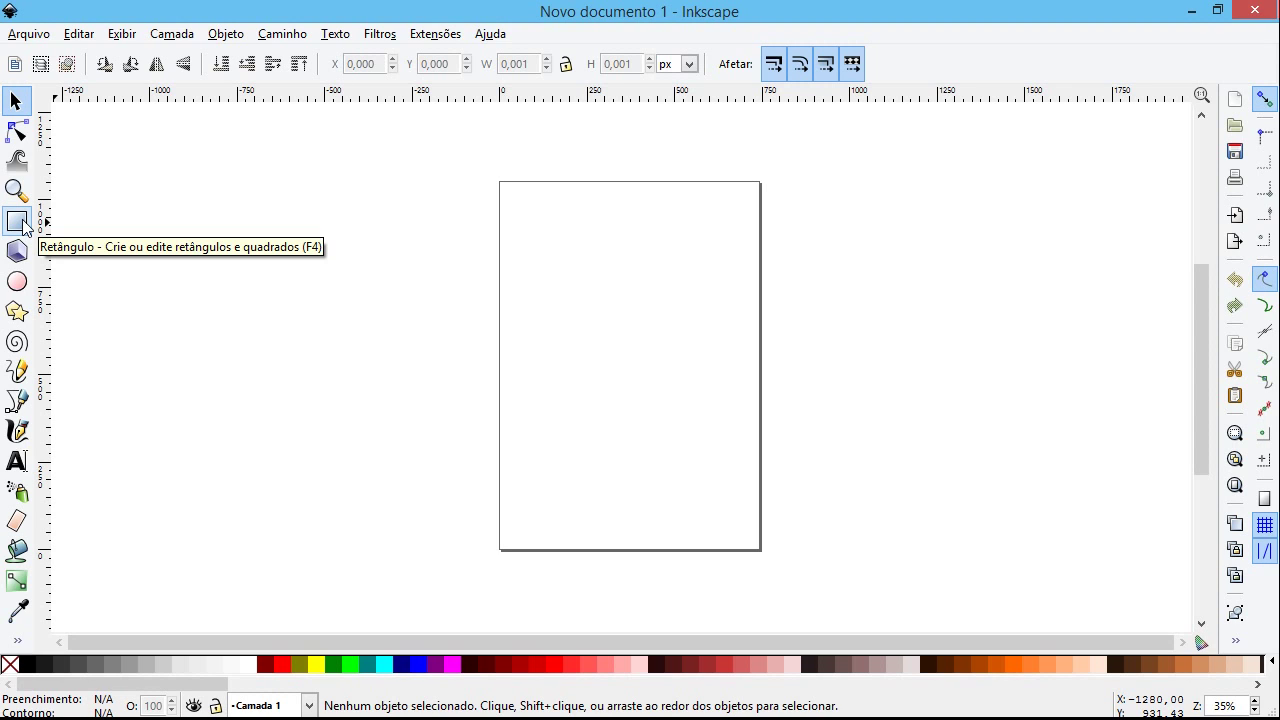
Draw a blue rectangle over the page's left edge and shift it down and right.
left_click(17, 221)
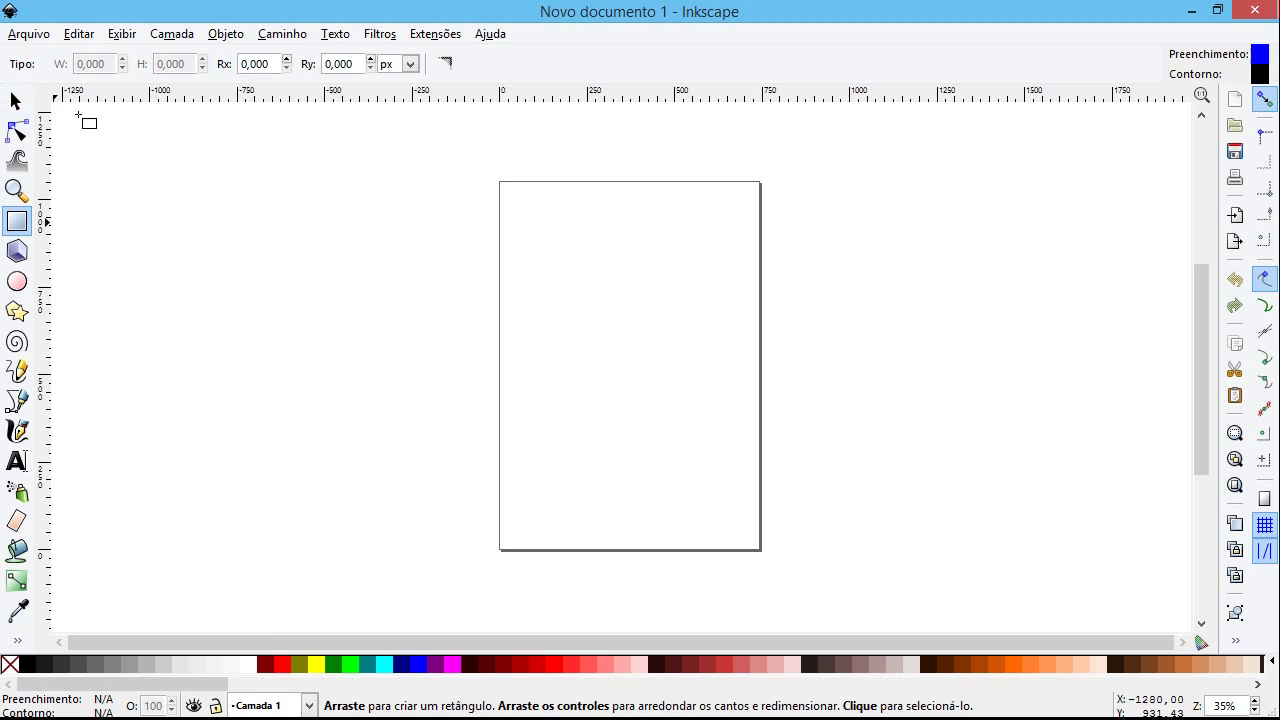
mouse_move(333, 263)
left_mouse_down()
mouse_move(418, 386)
mouse_move(566, 381)
mouse_move(600, 414)
mouse_move(558, 407)
mouse_move(615, 404)
left_mouse_up()
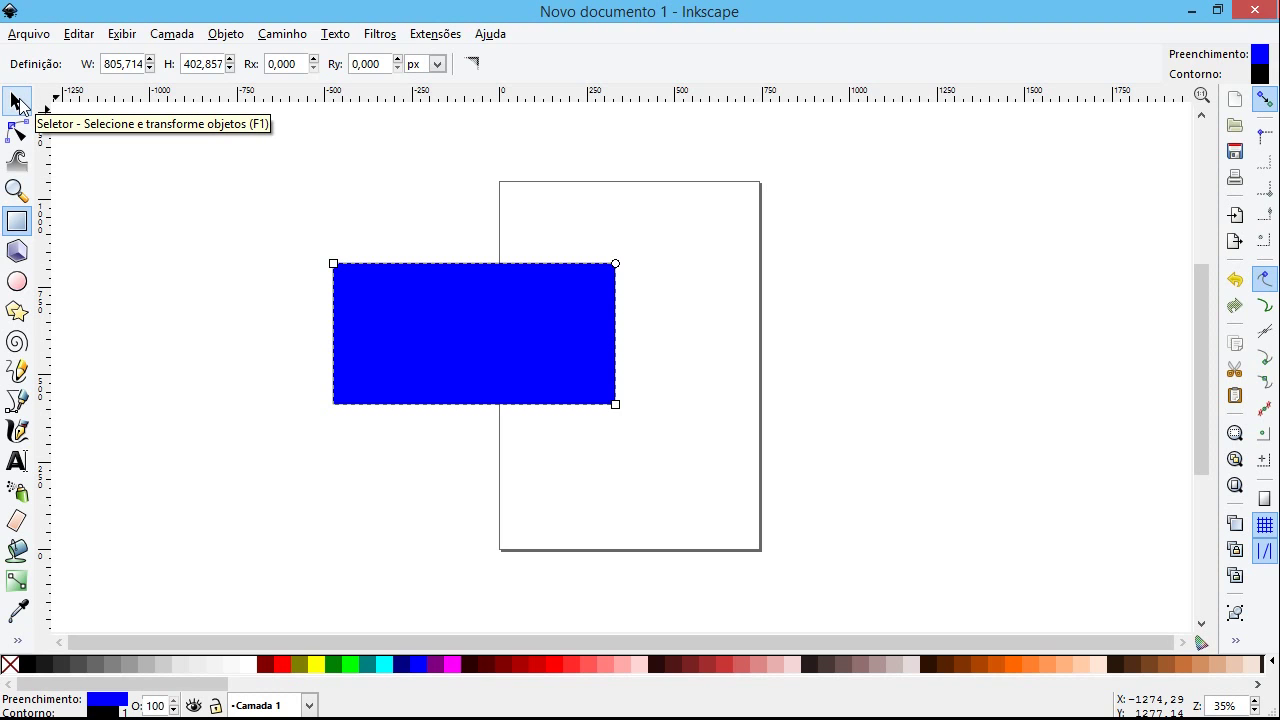
left_click(17, 101)
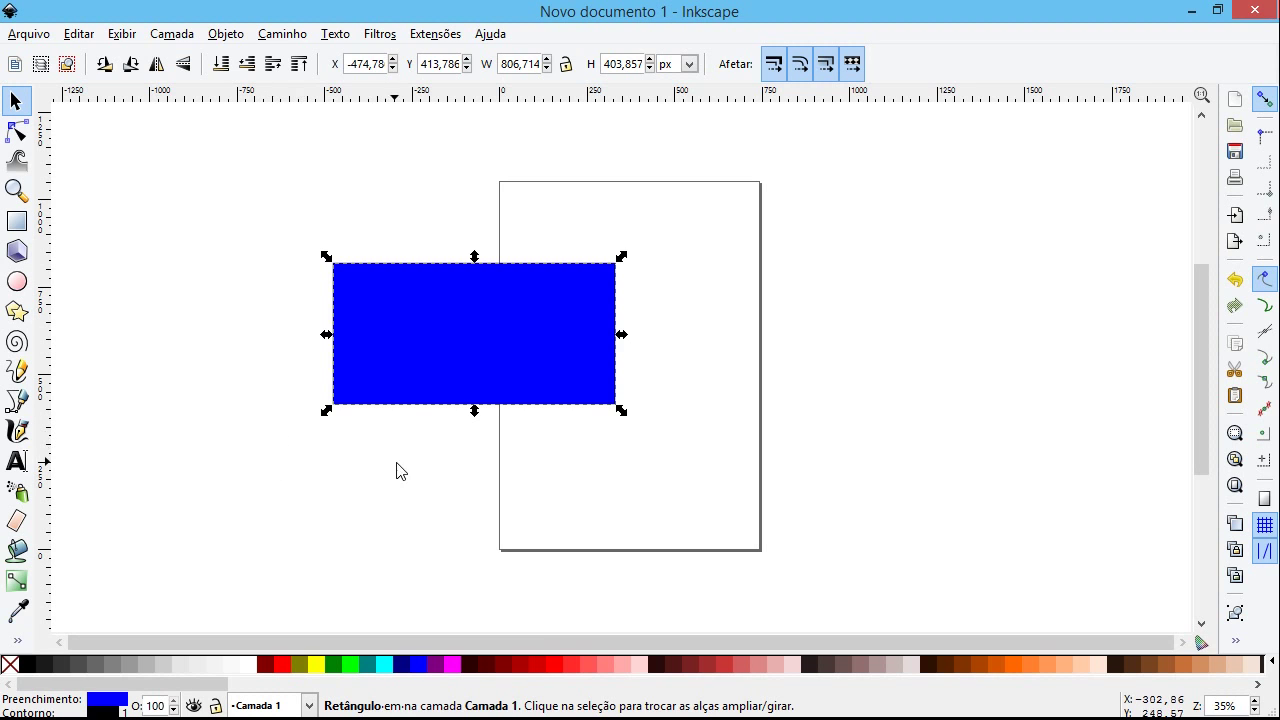
left_click_drag(445, 364, 510, 372)
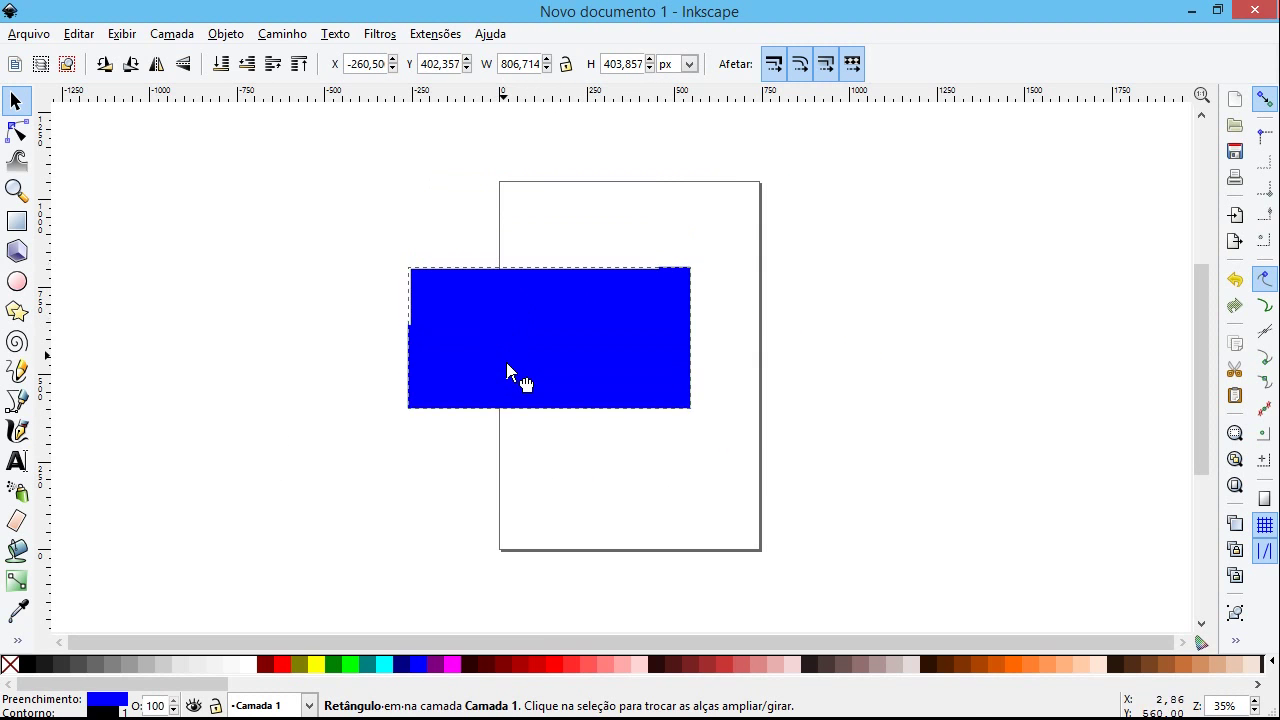
Enlarge the rectangle to about 1578 × 924 px over the page and fill it light pink.
left_click_drag(705, 429, 974, 622)
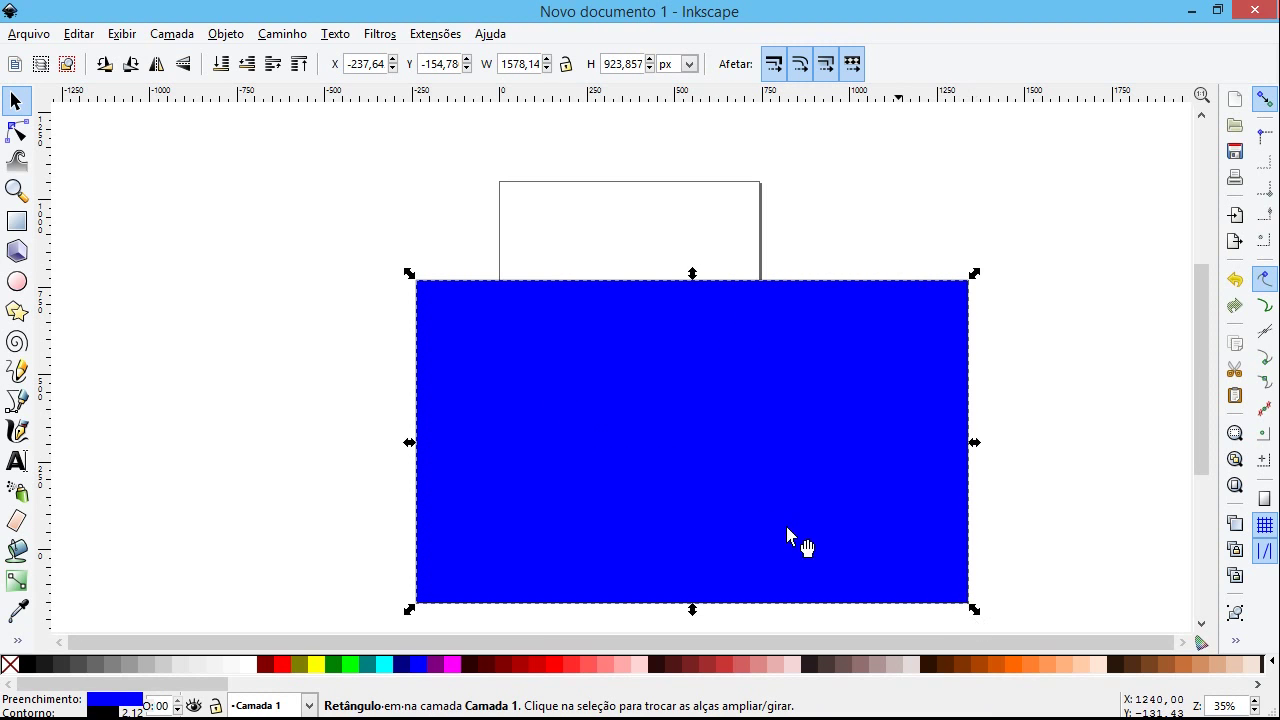
left_click_drag(585, 361, 523, 280)
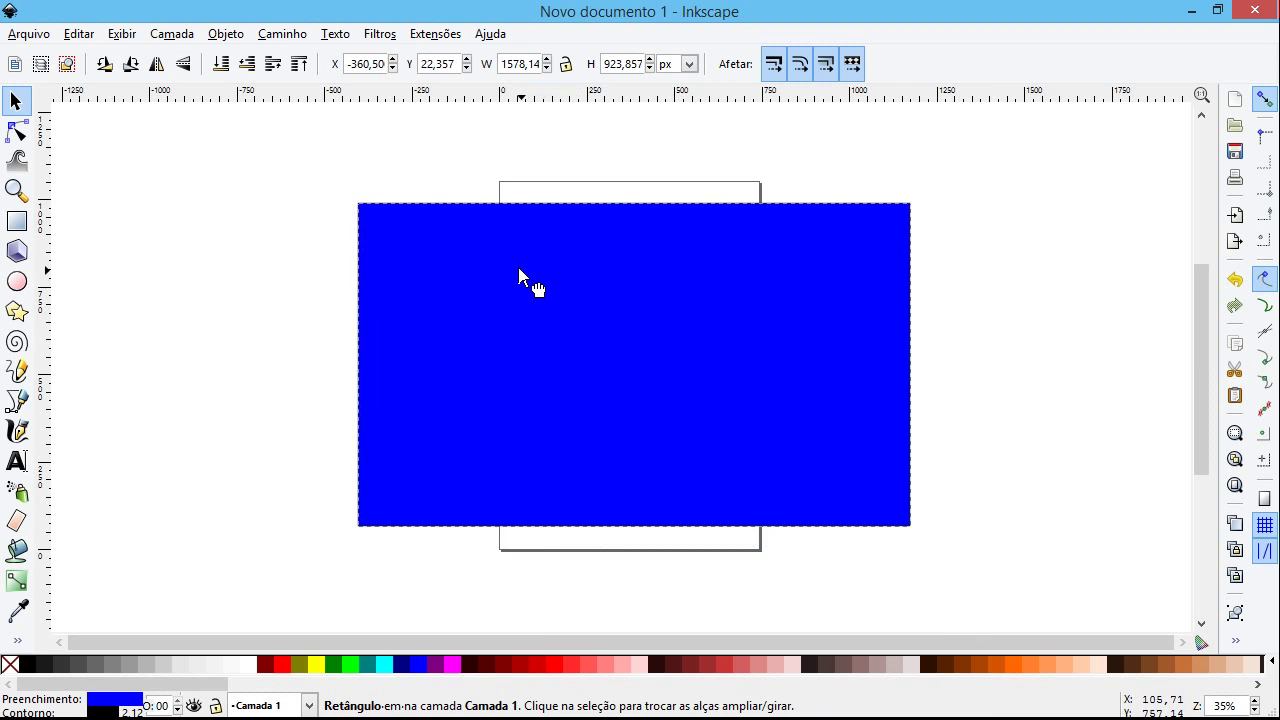
left_click(592, 665)
left_click(620, 665)
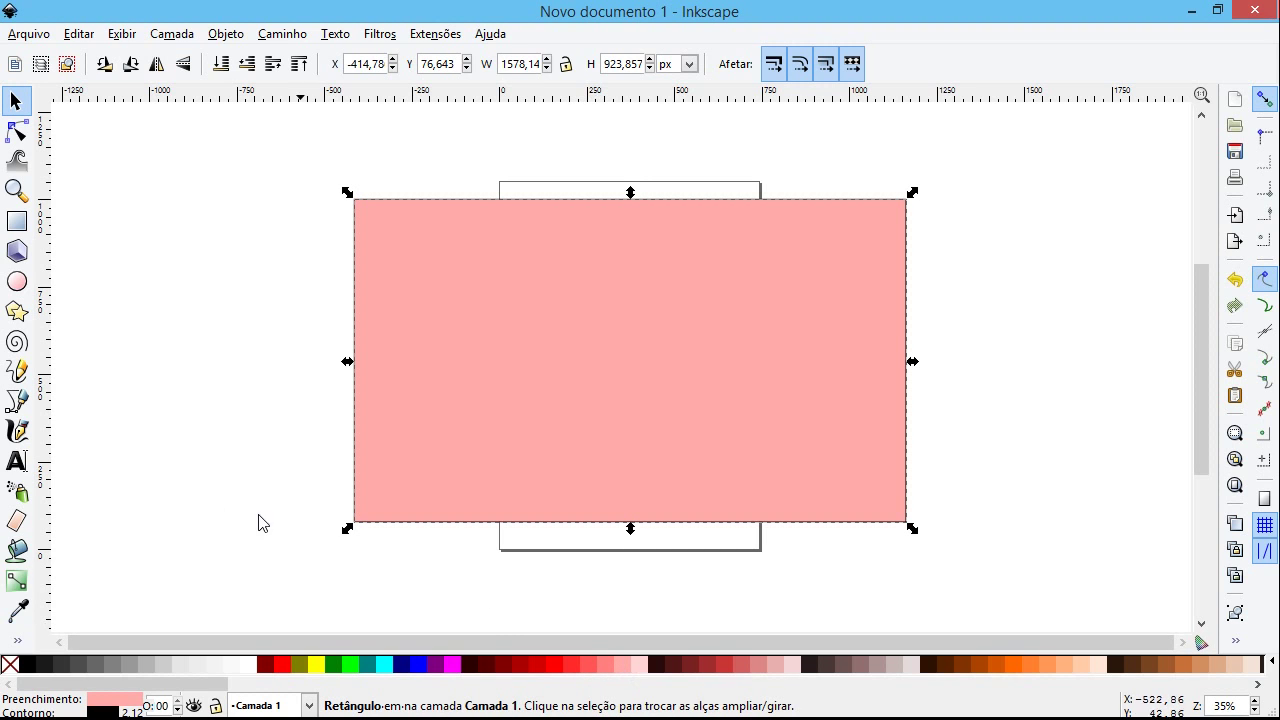
Type black text reading 'Prof.' plus the instructor's name on the pink rectangle, fixing a typo.
left_click(17, 462)
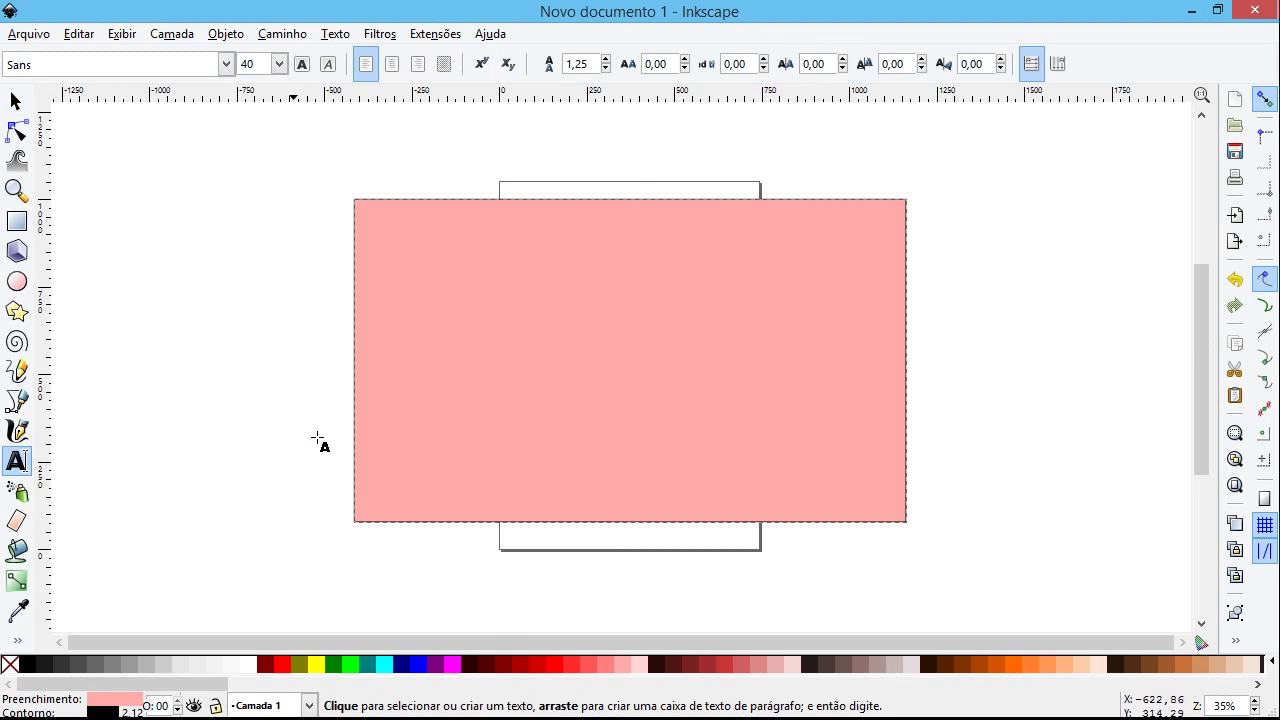
left_click(400, 366)
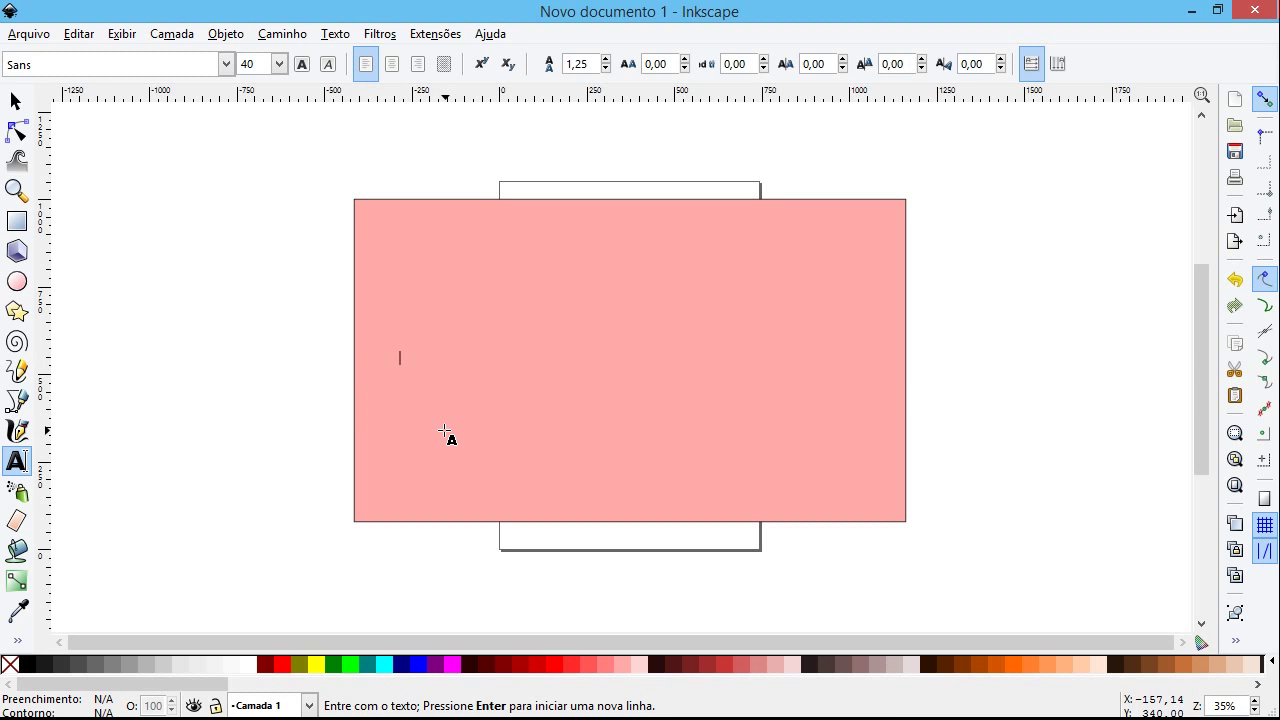
type("Prof. Rafael Guarapa")
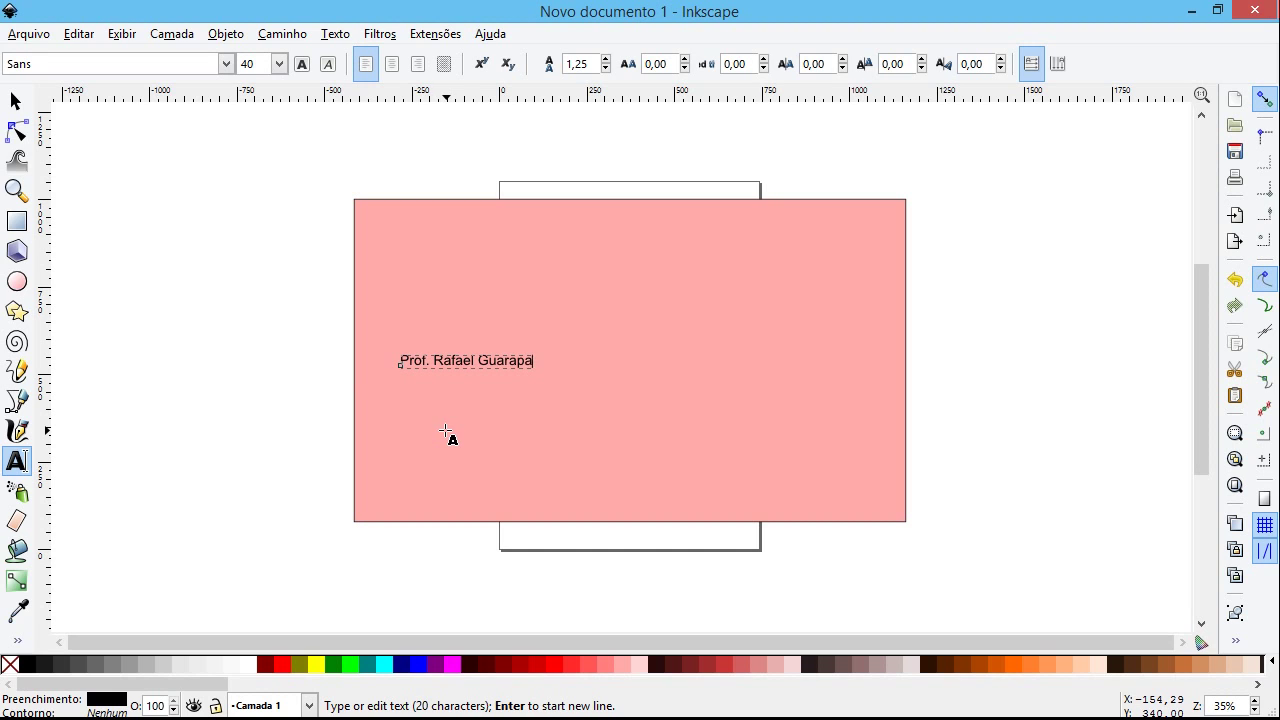
key("F1")
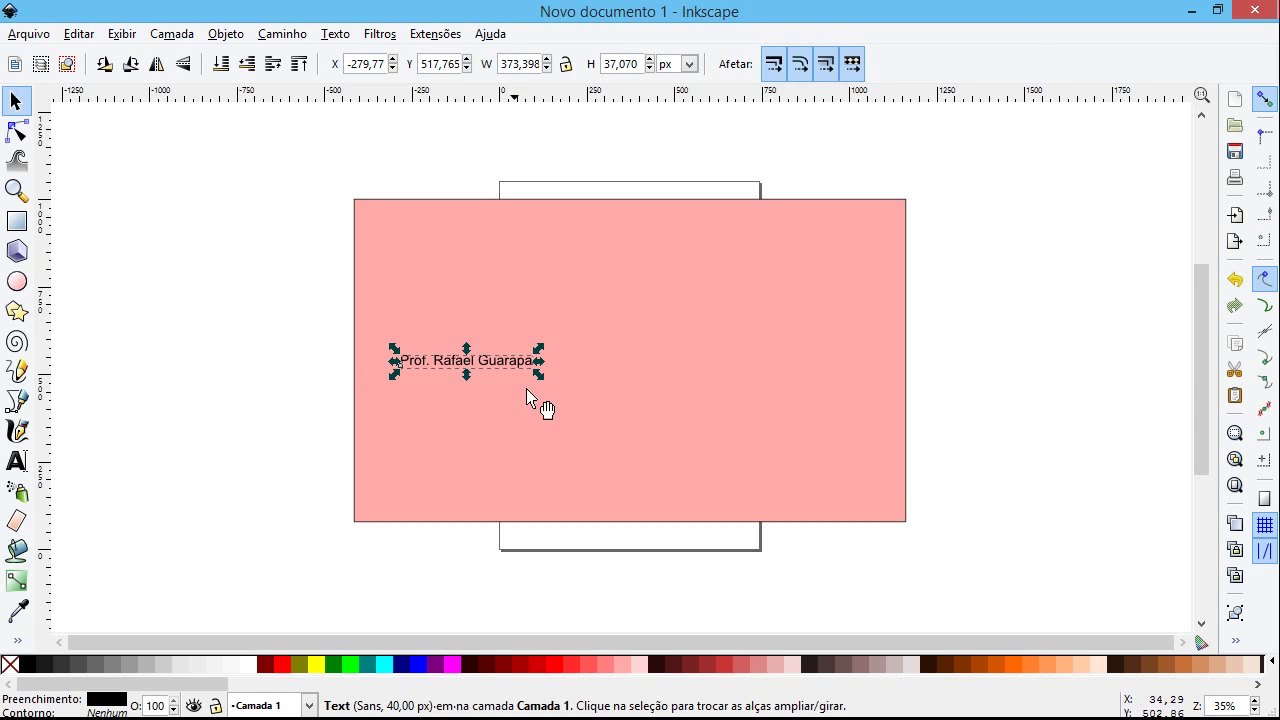
Scale the name text to about 1347 px wide, centre it on the rectangle, and deselect.
left_click_drag(537, 377, 683, 463)
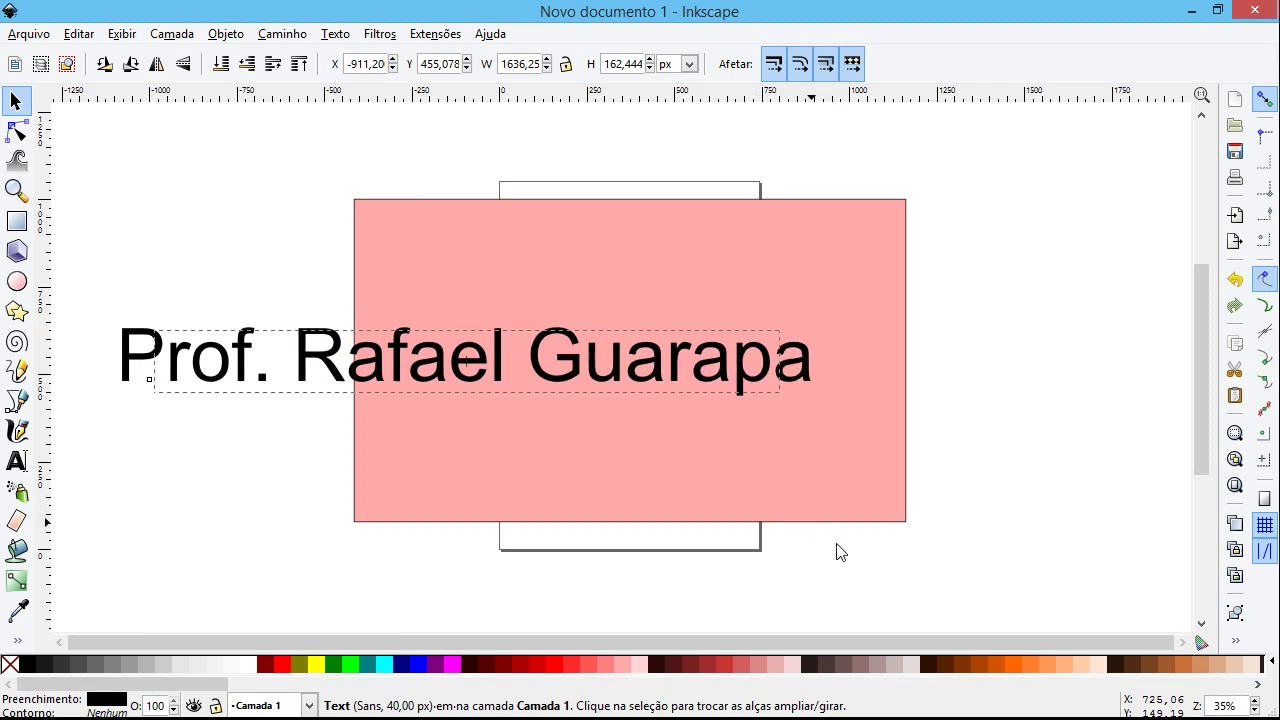
left_click_drag(683, 463, 922, 592)
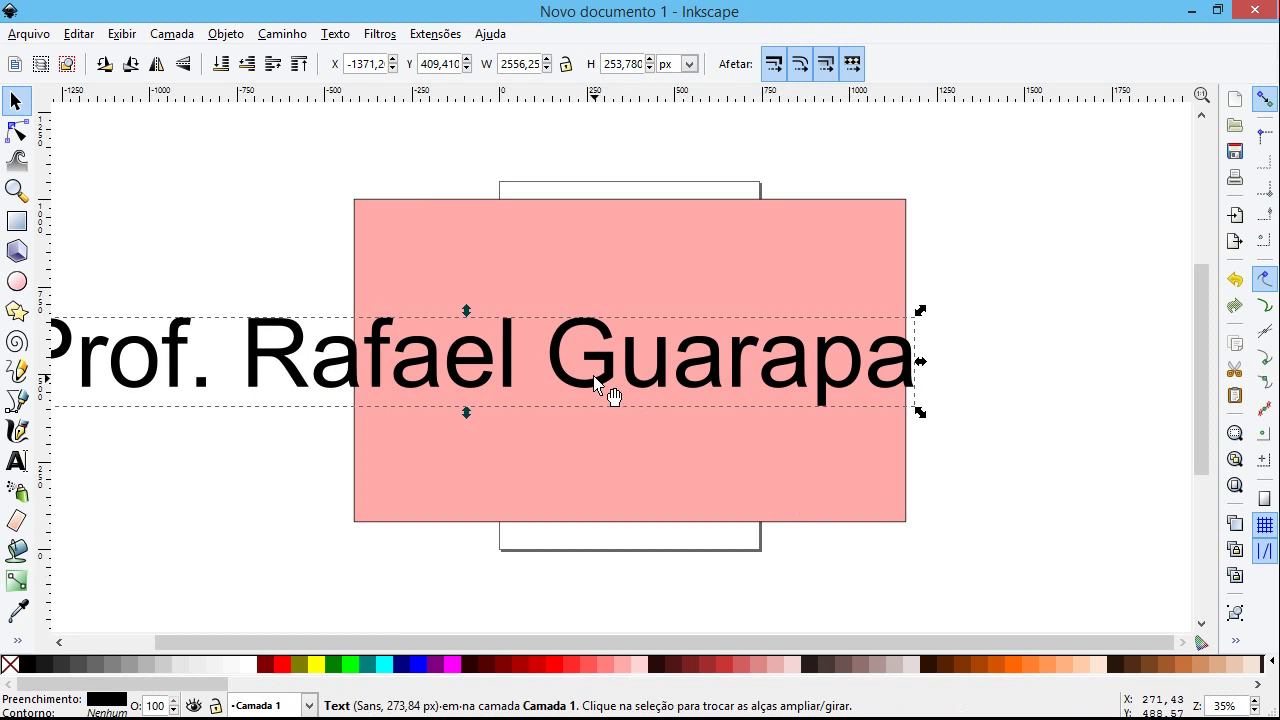
left_click_drag(920, 415, 880, 397)
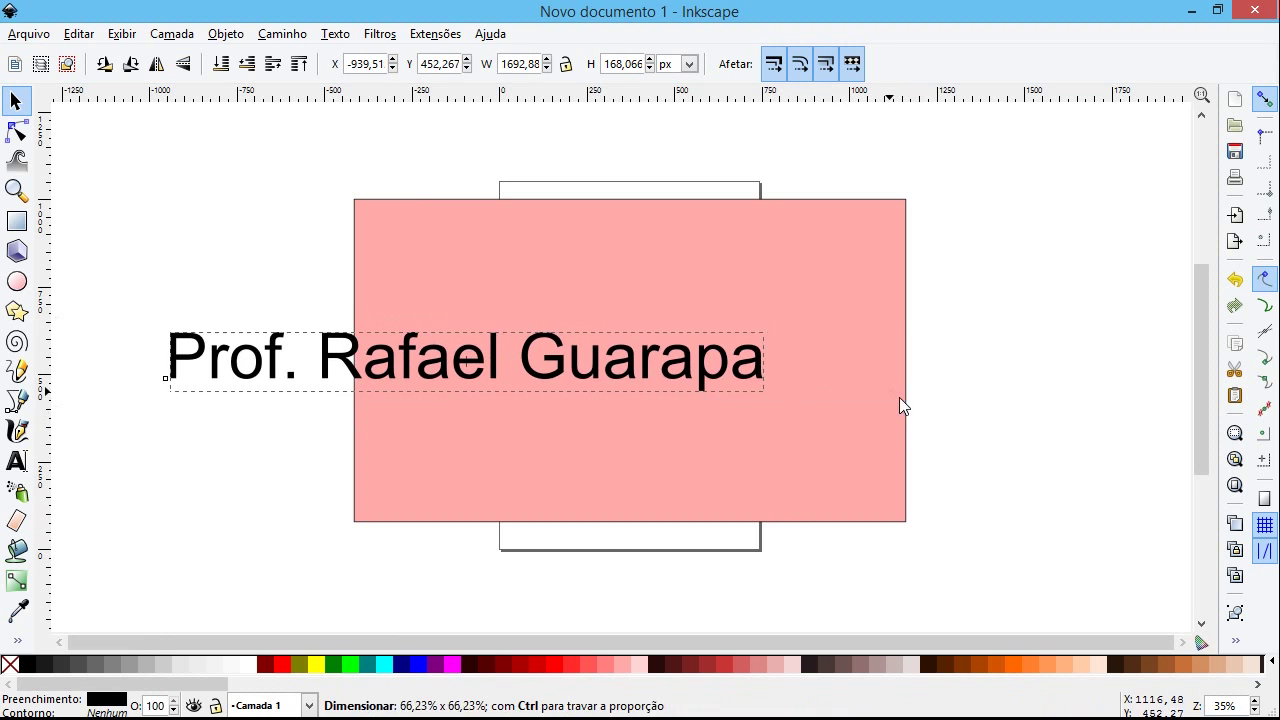
mouse_move(472, 378)
left_mouse_down()
mouse_move(640, 370)
mouse_move(628, 369)
left_mouse_up()
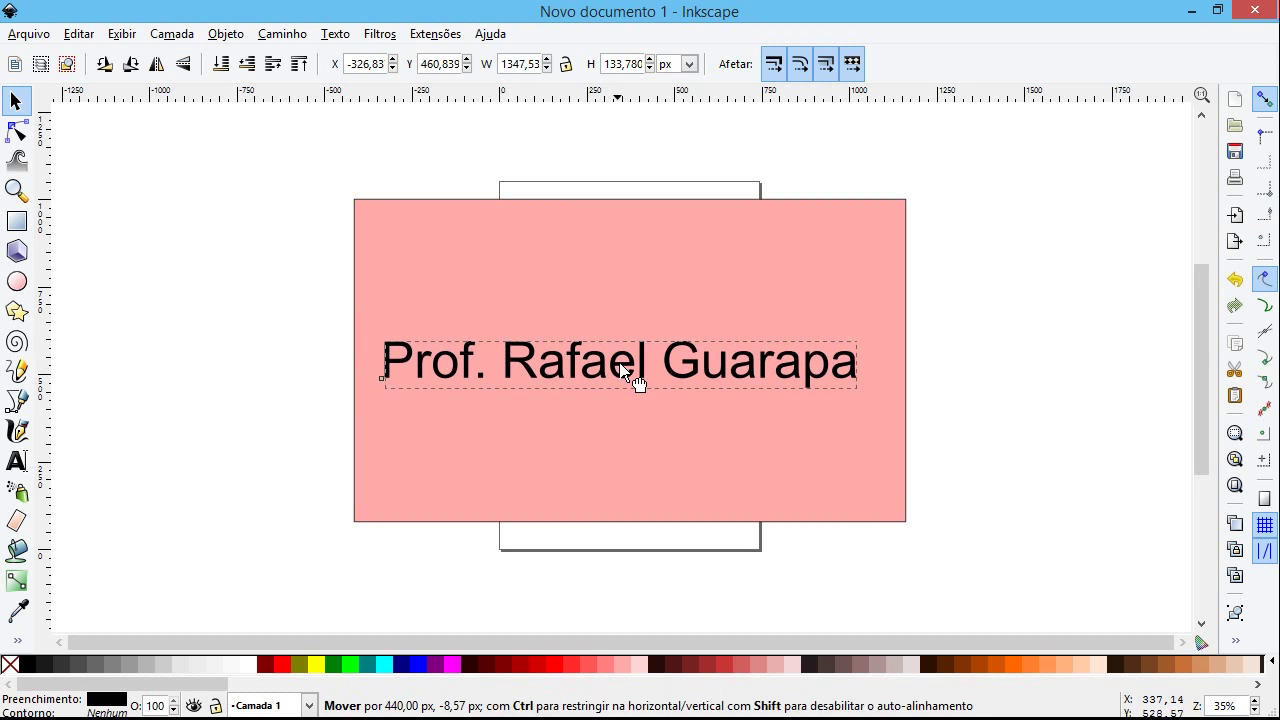
left_click(976, 558)
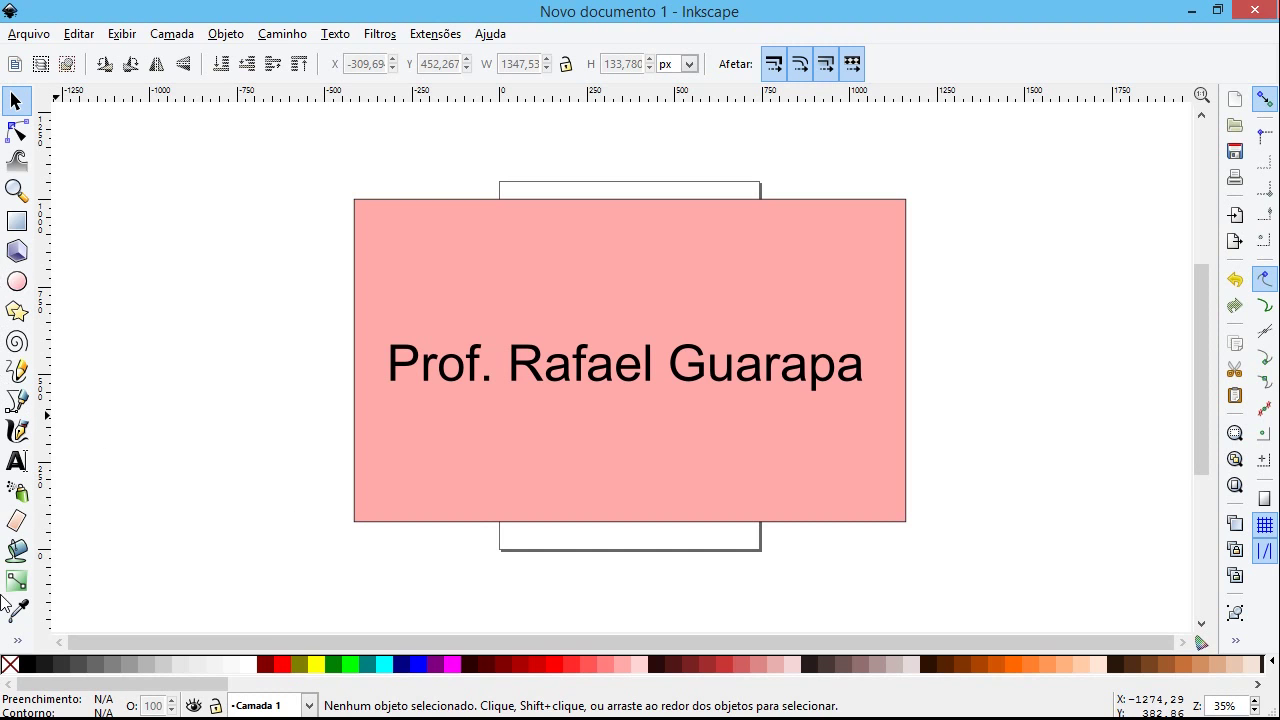
mouse_move(142, 700)
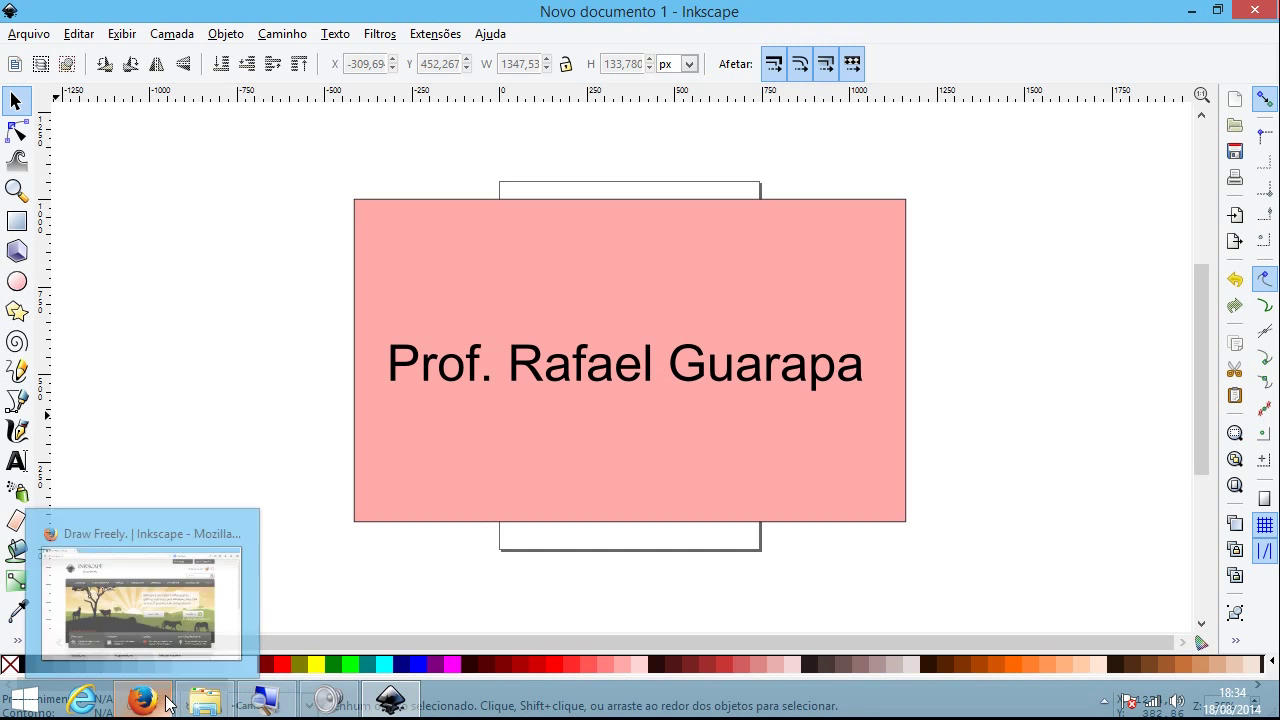
Bring the Firefox window showing the Portuguese Inkscape home page back to the front.
left_click(140, 600)
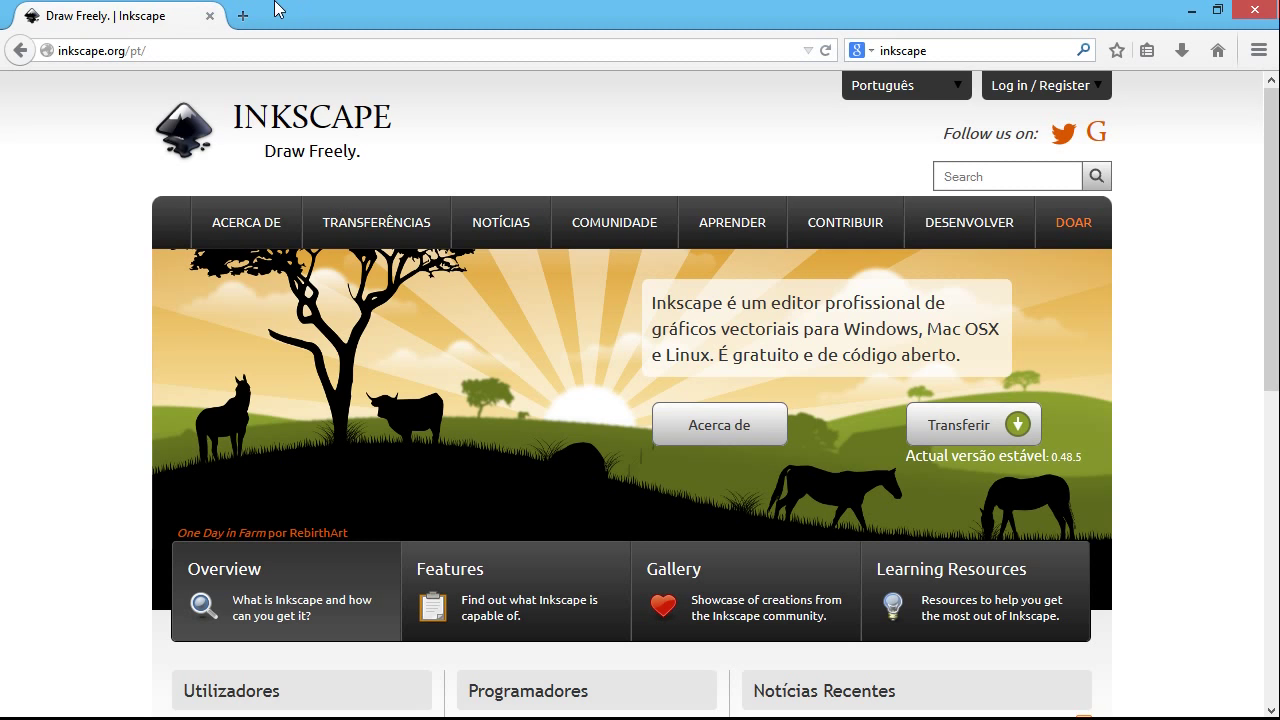
Load ieg.guarapa.com.br in a new Firefox tab.
left_click(243, 17)
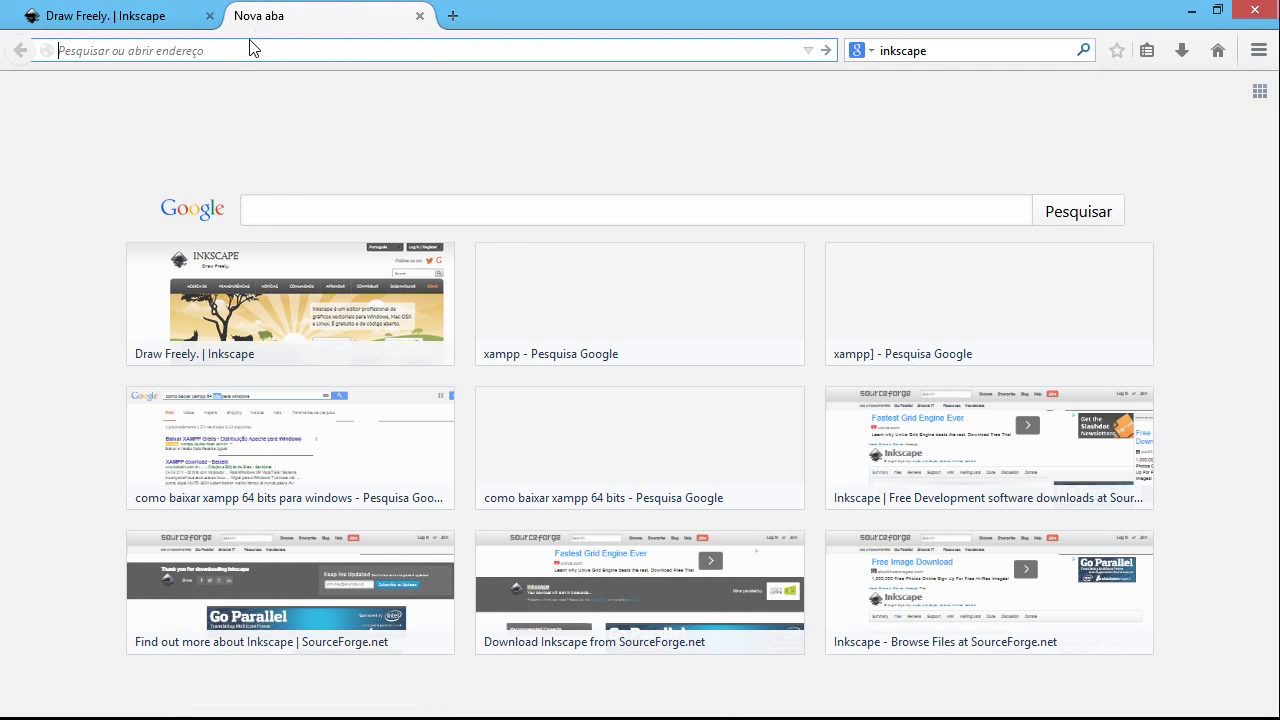
type("ieg.guarapa.com.br")
key("Return")
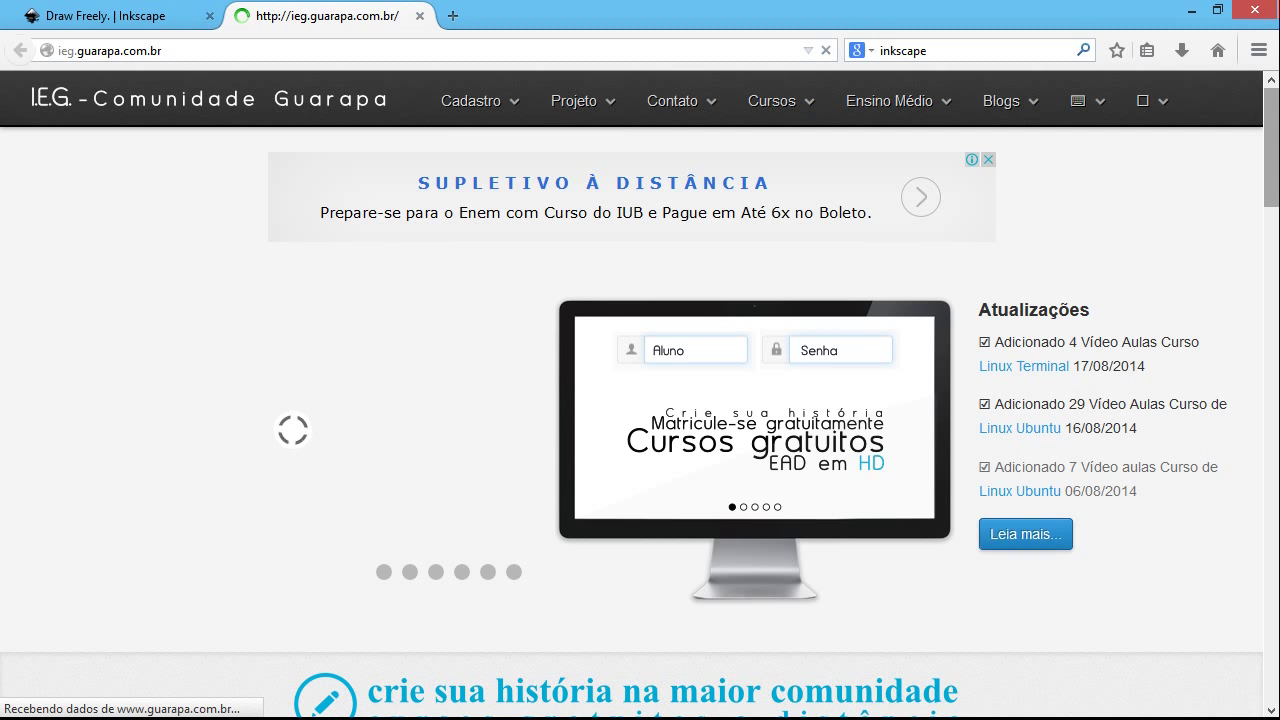
Scroll down the IEG home page through its posts to the forum tables, then back up.
scroll(640, 400, "down", 1)
scroll(640, 400, "down", 1)
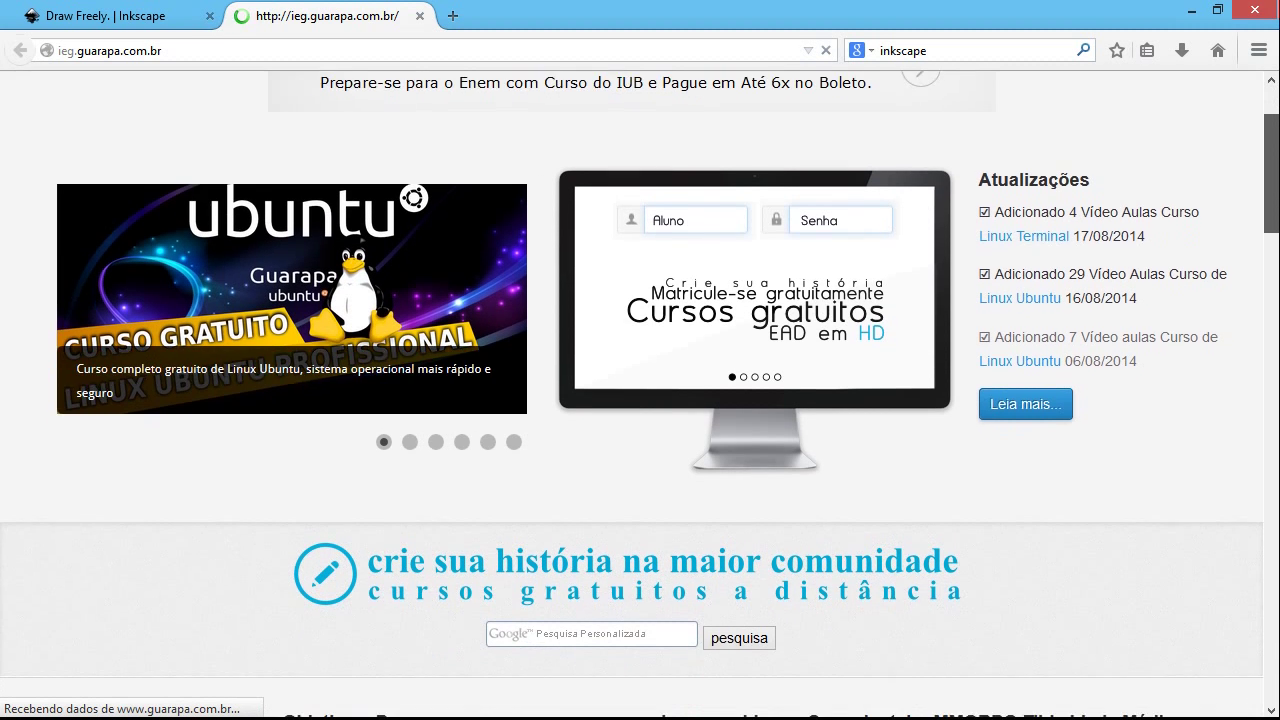
scroll(640, 400, "down", 2)
scroll(640, 400, "down", 2)
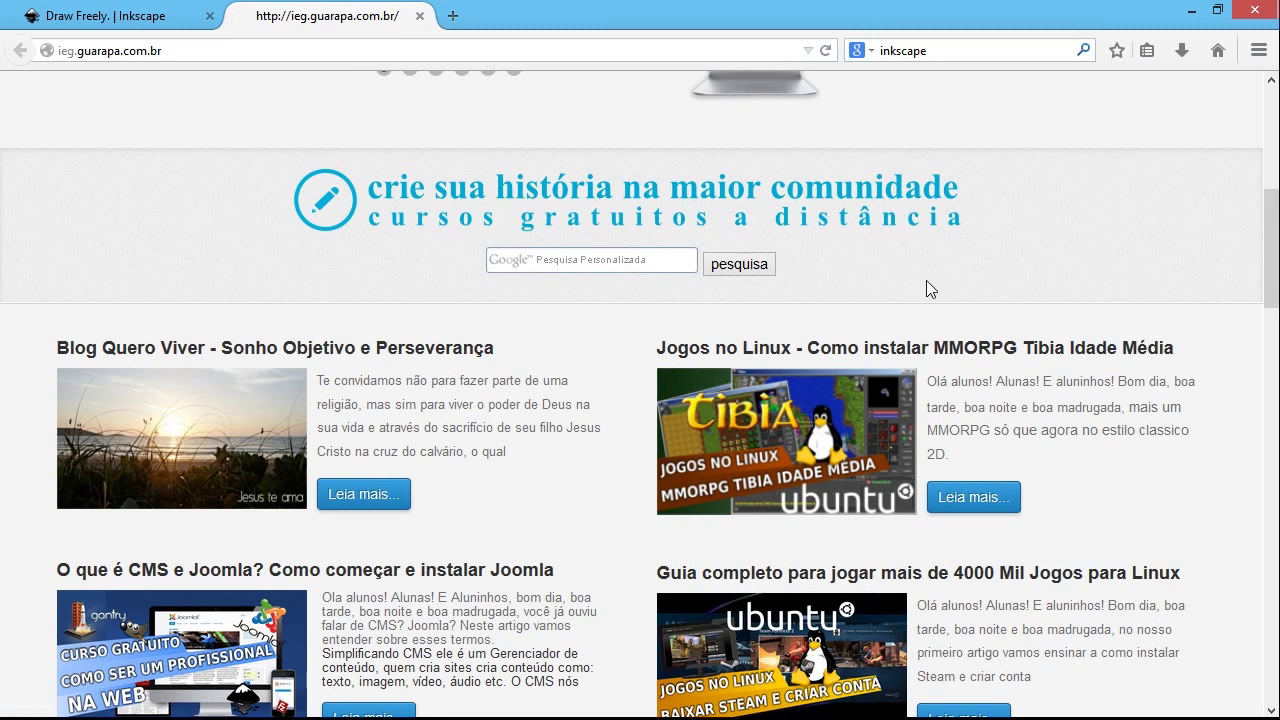
scroll(640, 400, "down", 2)
scroll(640, 400, "down", 4)
scroll(640, 400, "down", 3)
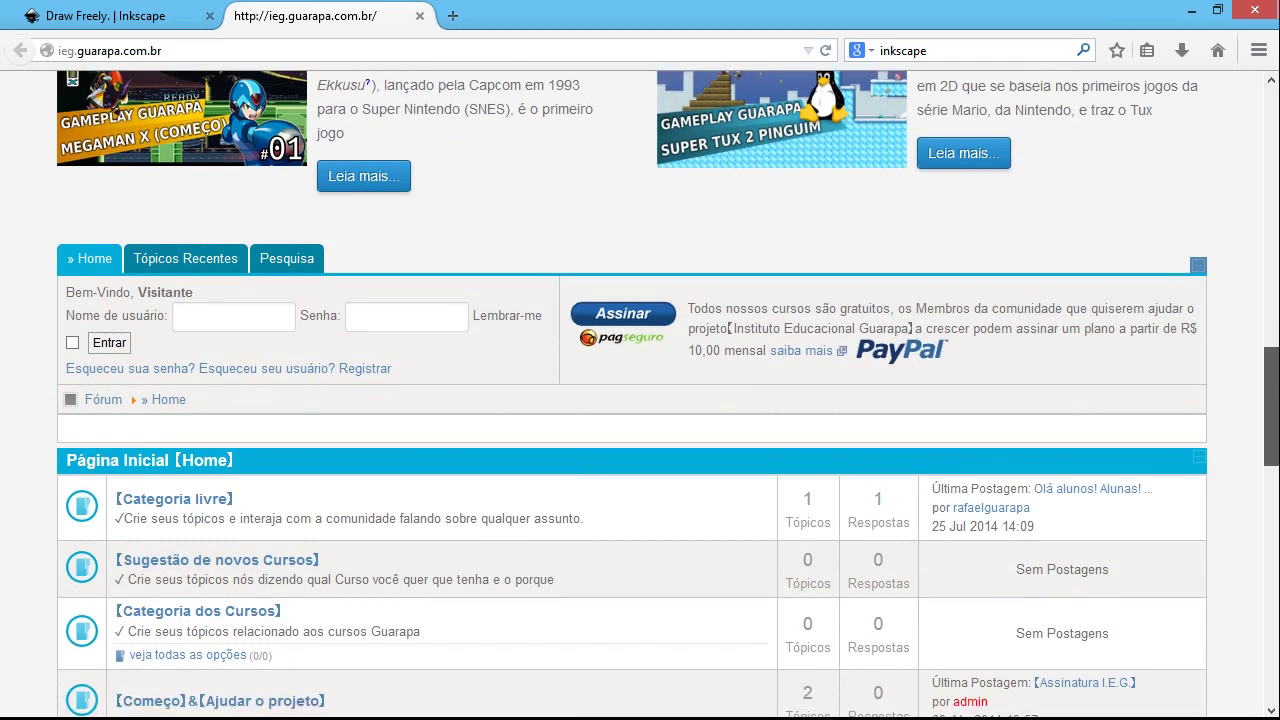
scroll(640, 400, "down", 1)
scroll(640, 400, "down", 1)
scroll(640, 400, "down", 1)
scroll(640, 400, "down", 2)
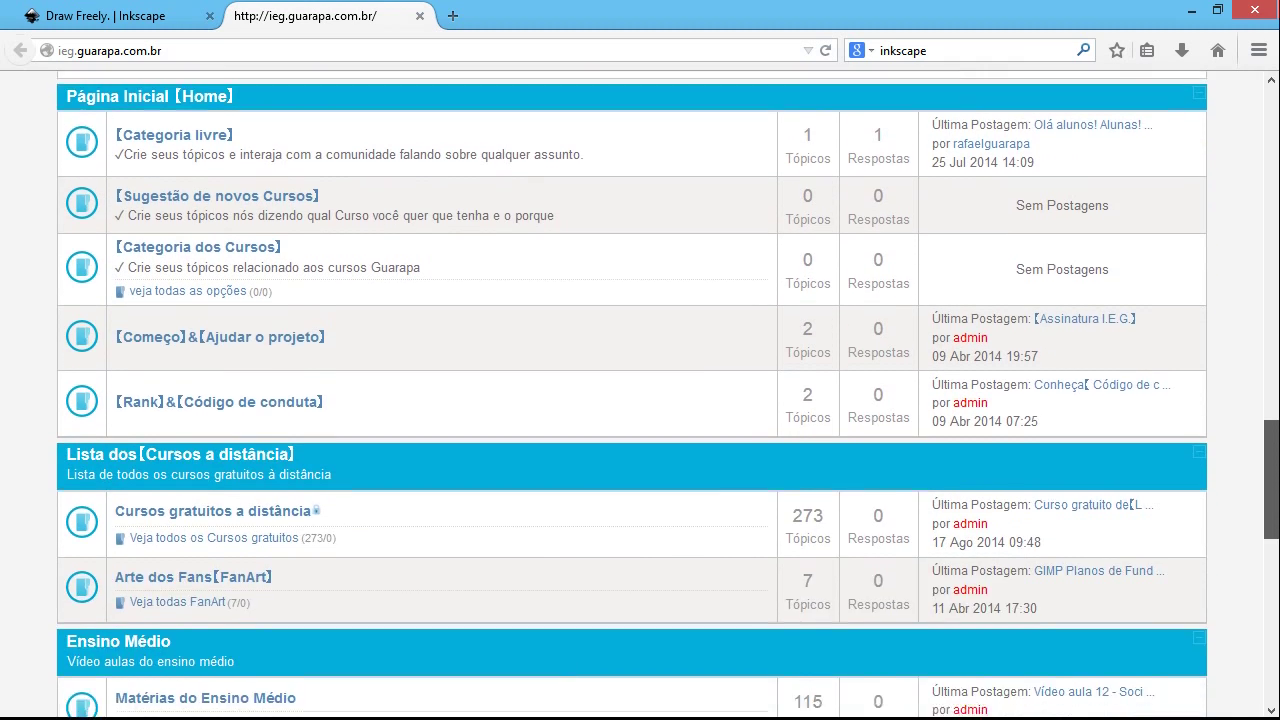
scroll(640, 400, "down", 1)
scroll(640, 400, "down", 1)
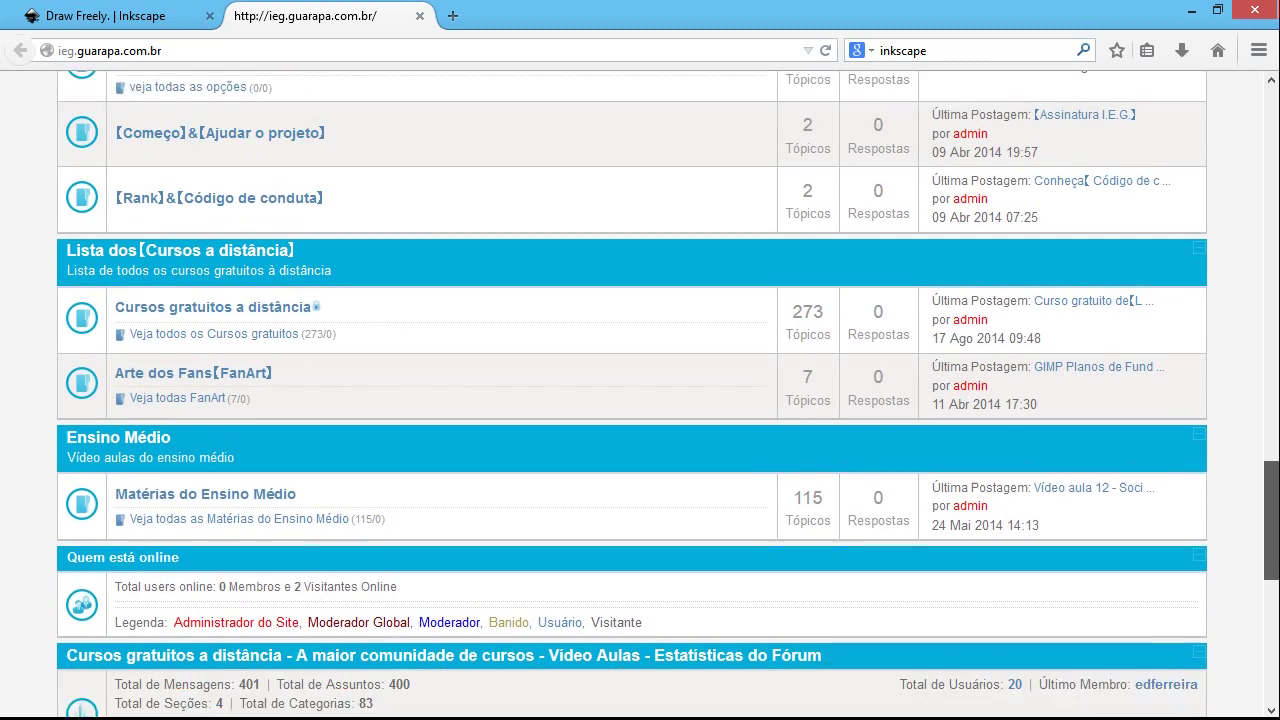
scroll(640, 400, "down", 2)
scroll(640, 400, "up", 15)
scroll(1233, 158, "up", 5)
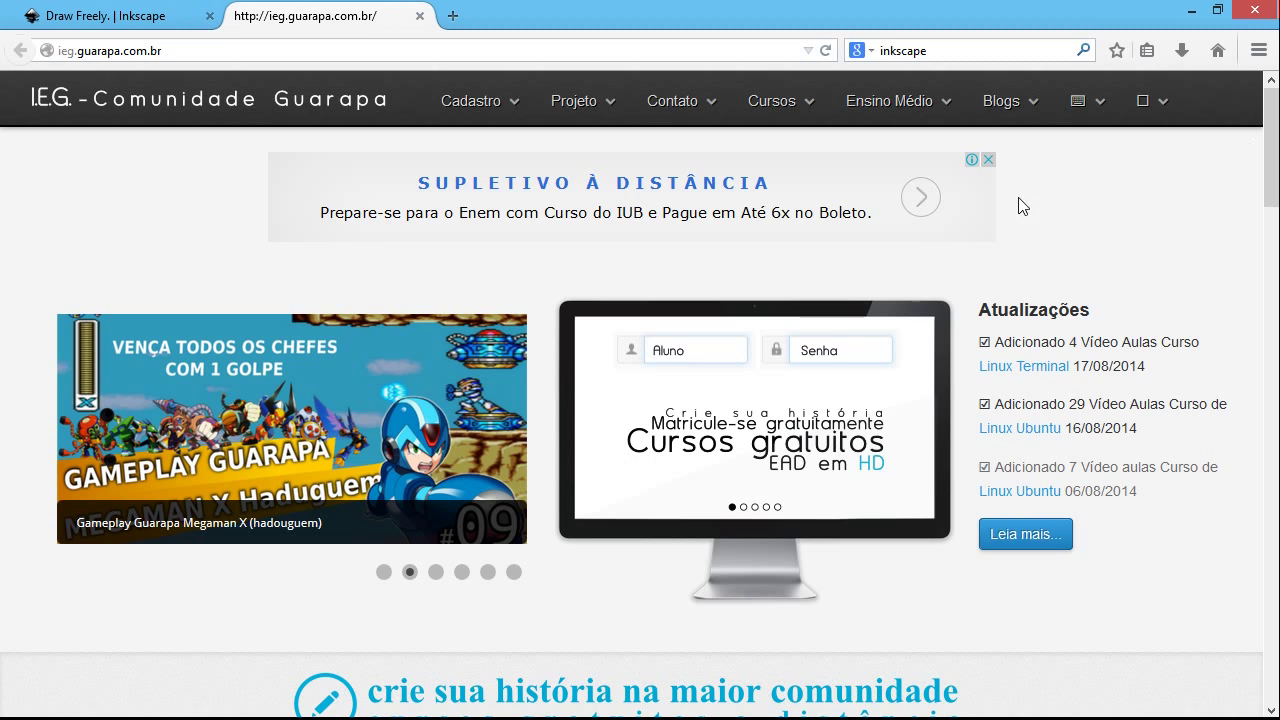
mouse_move(779, 101)
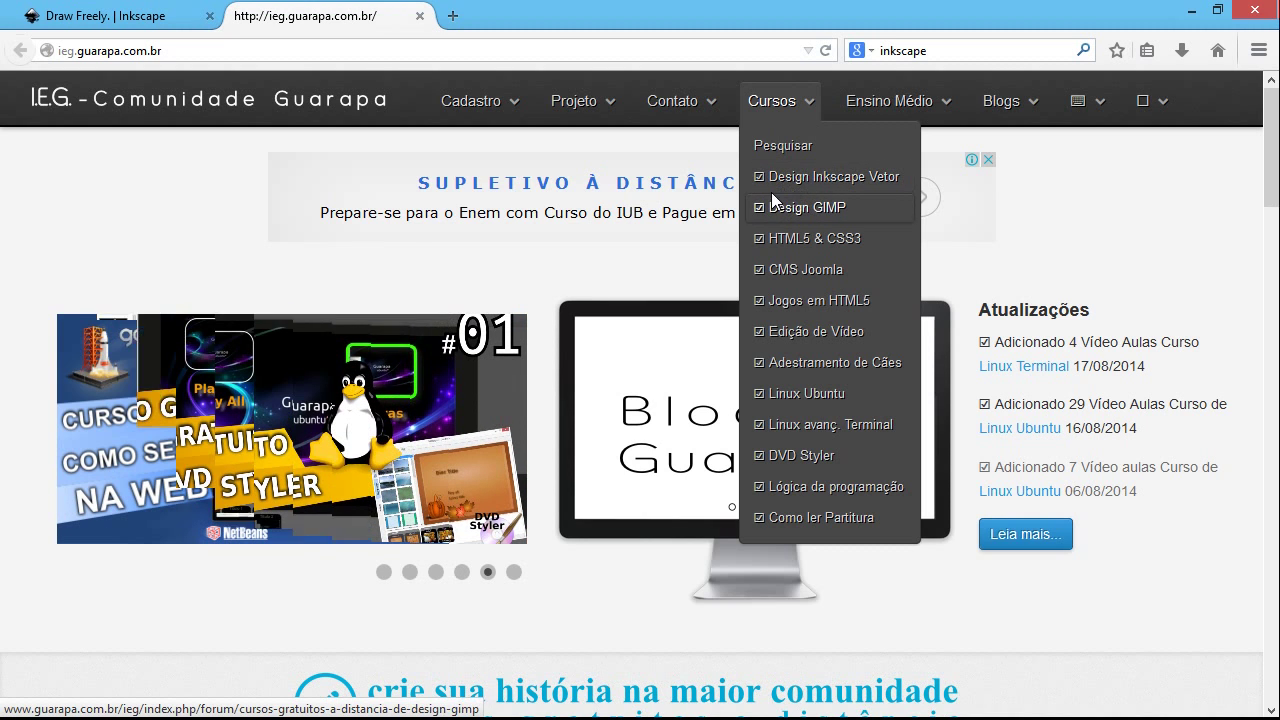
Open the Design Inkscape Vetor course's first category and scroll to its Aula 09–05 lesson topics.
left_click(824, 178)
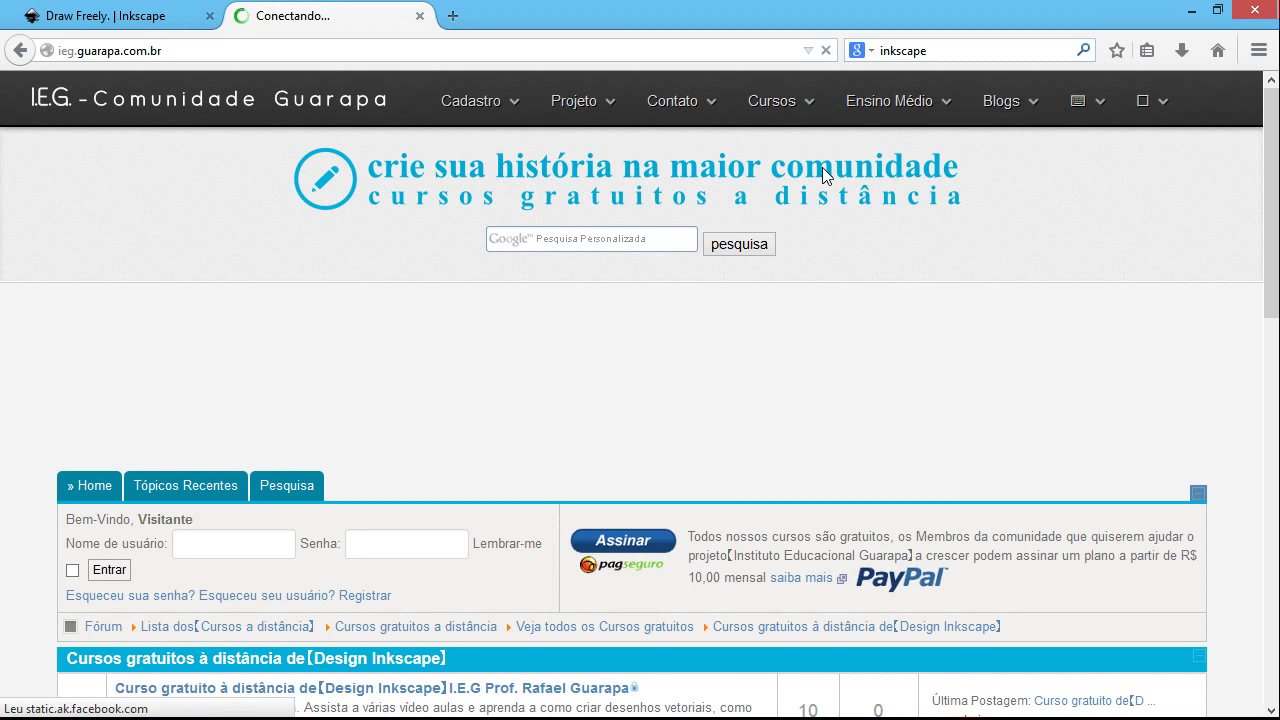
scroll(640, 400, "down", 5)
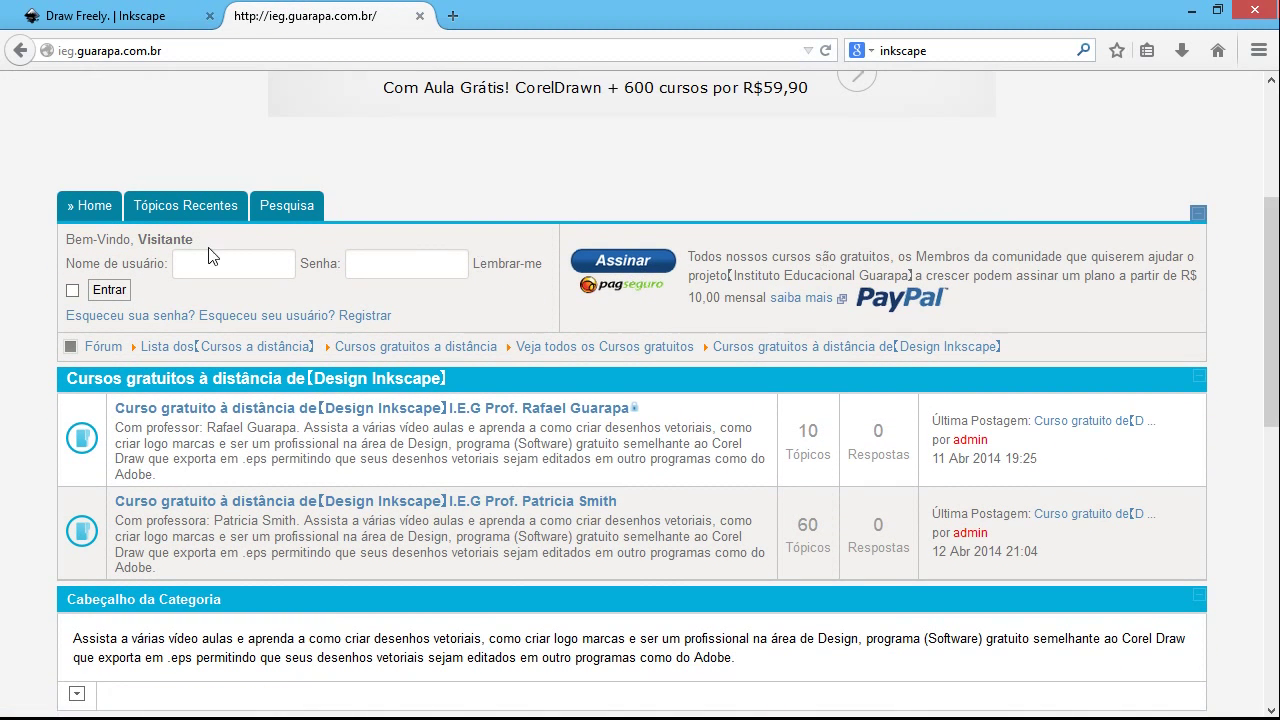
left_click(212, 258)
left_click(412, 267)
left_click(261, 264)
left_click(201, 410)
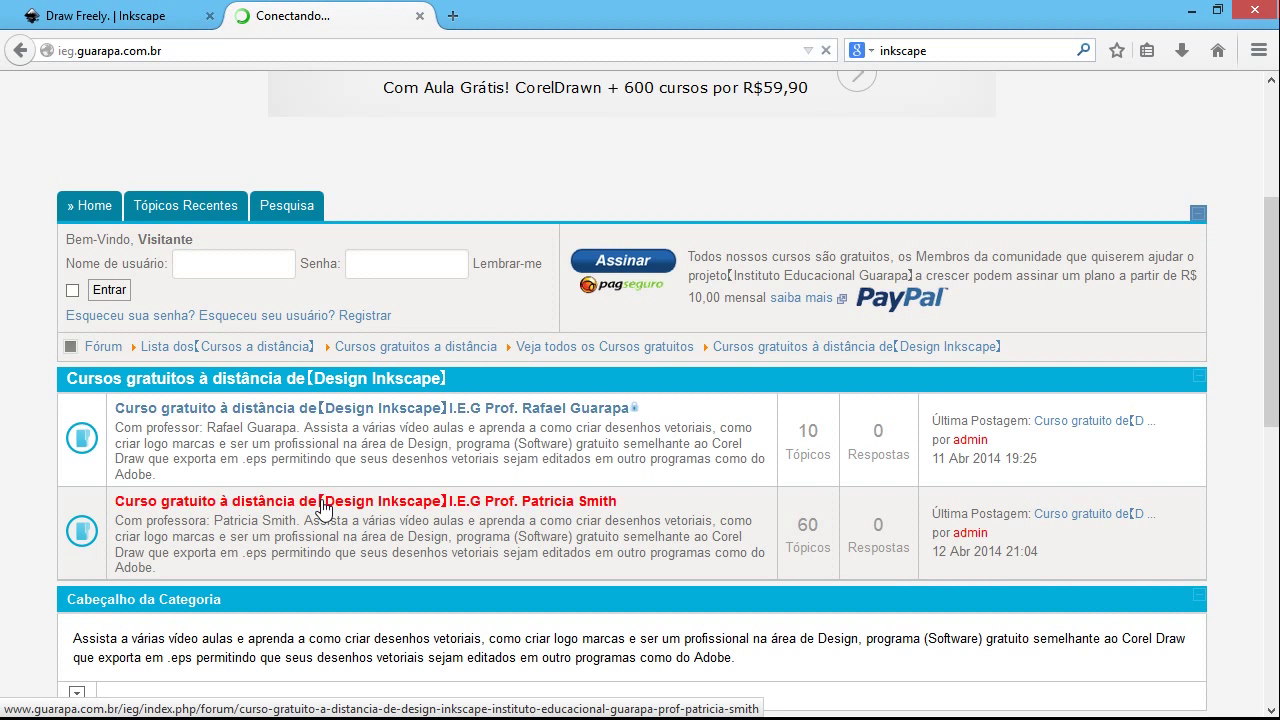
scroll(378, 458, "down", 5)
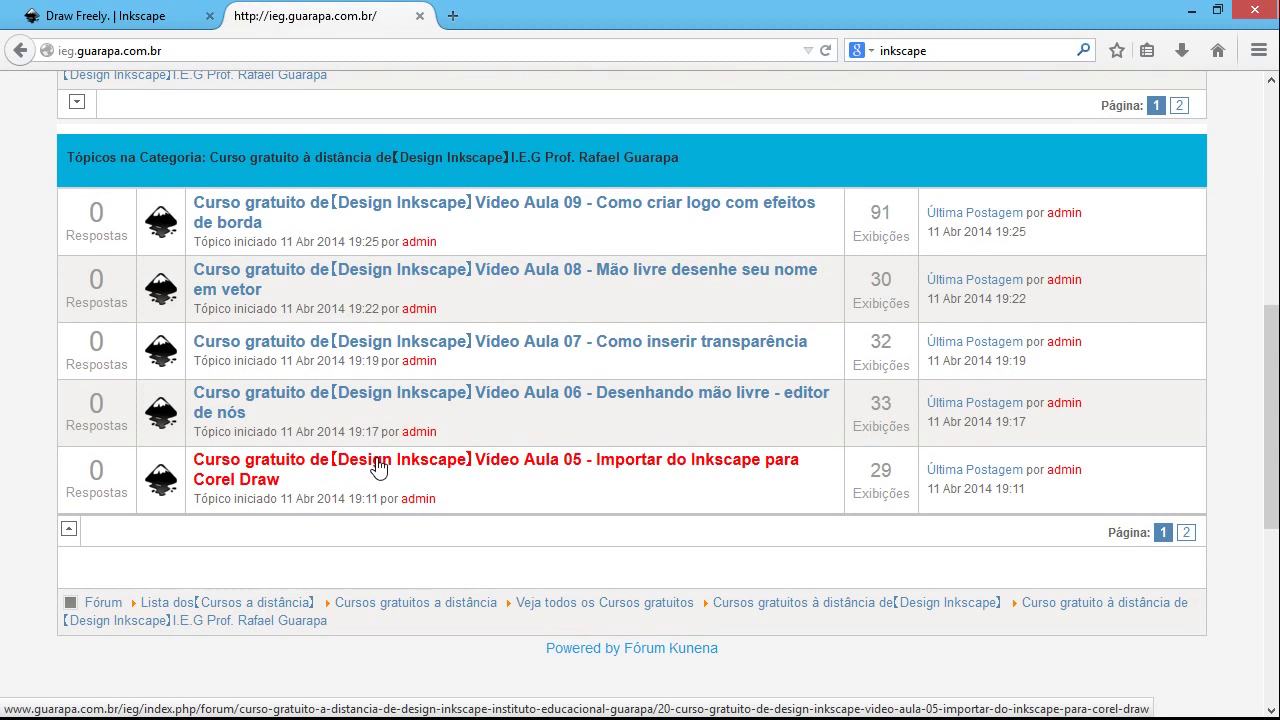